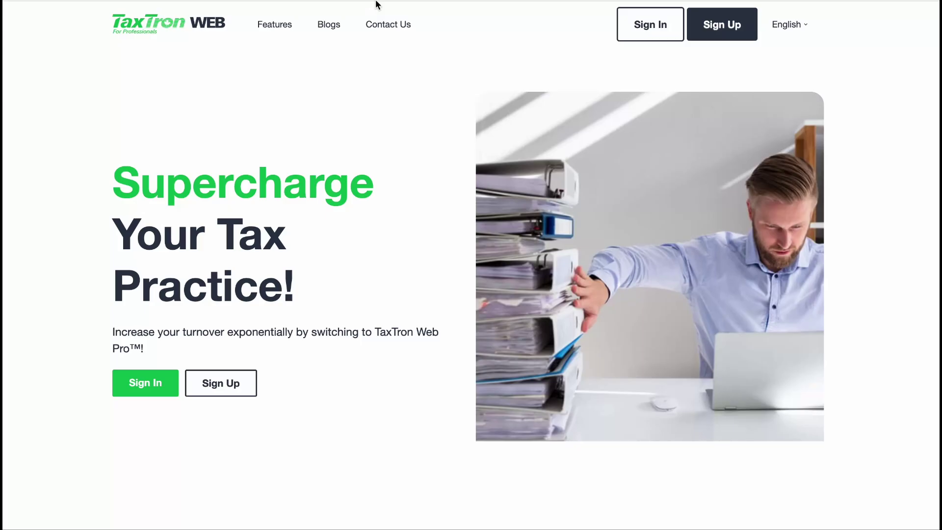
Step: Sign in and open the T1 client's page listing their 2023 returns
{"action": "left_click", "coordinate": [665, 33]}
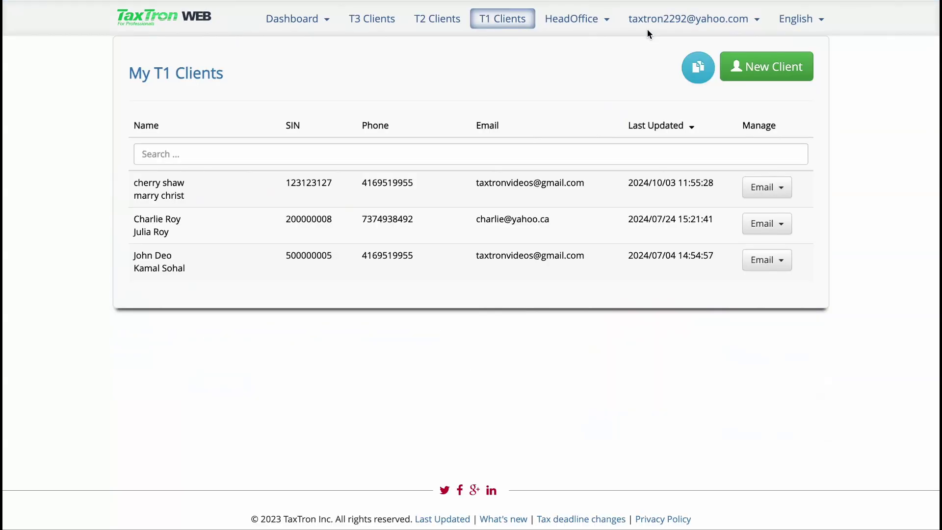
{"action": "left_click", "coordinate": [513, 29]}
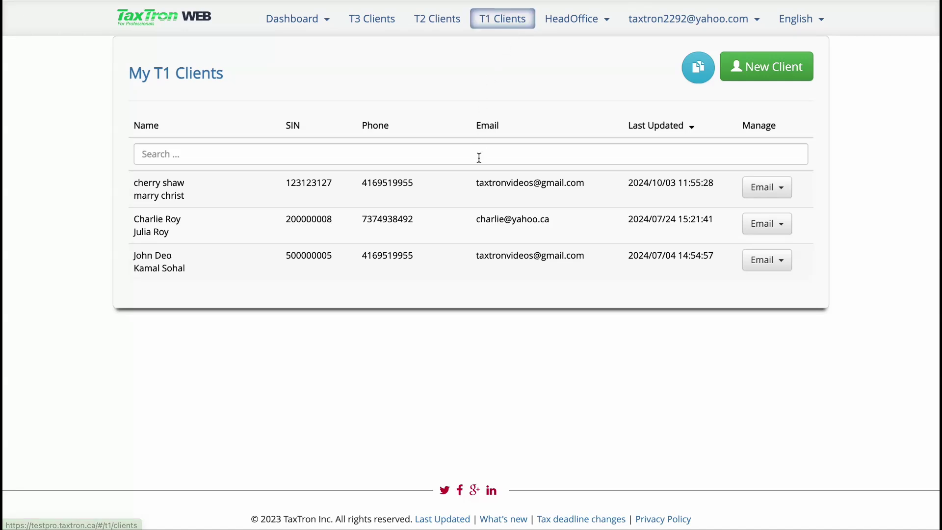
{"action": "left_click", "coordinate": [511, 228]}
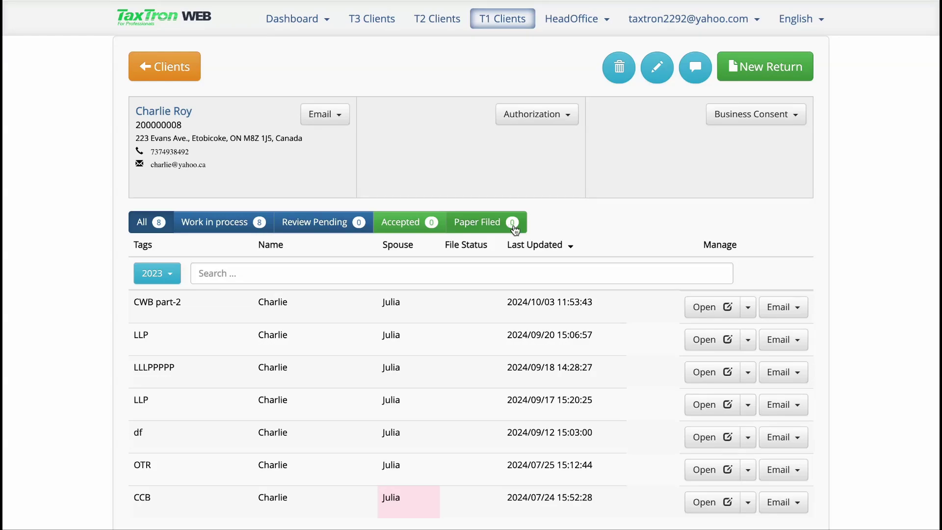
Step: Open the CWB part-2 return and set the December 31, 2023 marital status to Single
{"action": "left_click", "coordinate": [705, 307]}
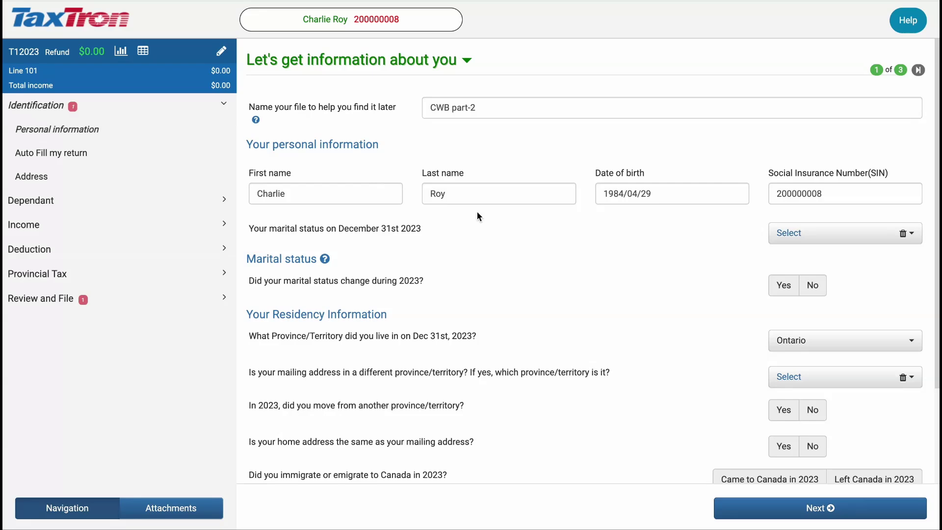
{"action": "left_click", "coordinate": [787, 233]}
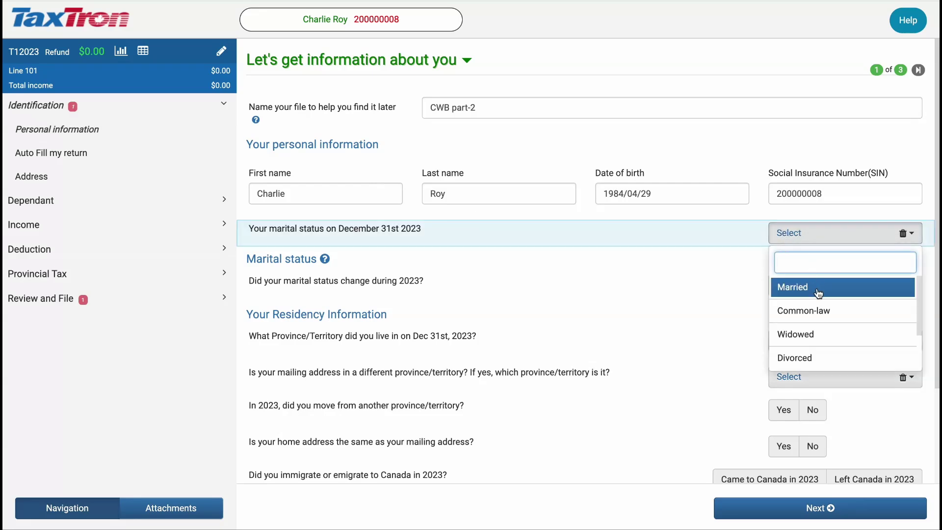
{"action": "scroll", "coordinate": [815, 313], "scroll_direction": "down", "scroll_amount": 1}
{"action": "scroll", "coordinate": [815, 314], "scroll_direction": "down", "scroll_amount": 1}
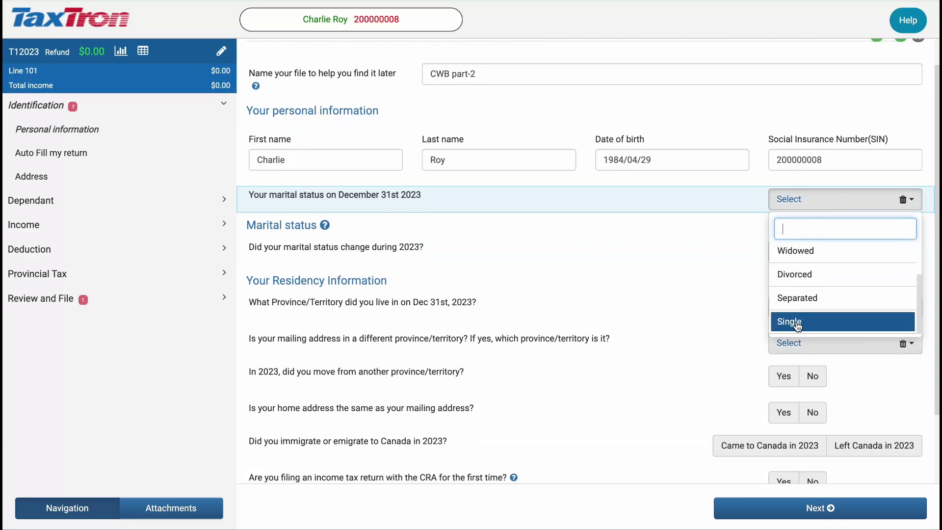
{"action": "left_click", "coordinate": [798, 324]}
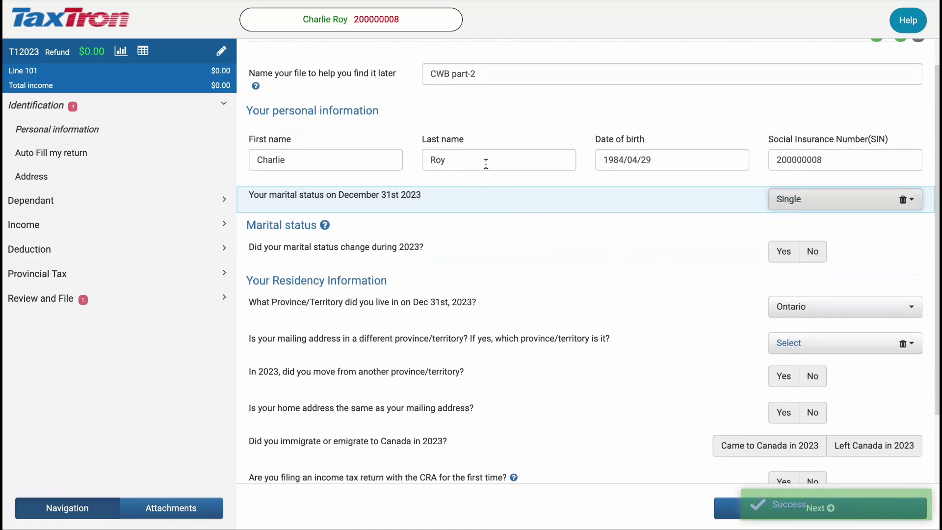
Step: Answer Yes to working in 2023 and indicate a T4 slip was received
{"action": "left_click", "coordinate": [20, 228]}
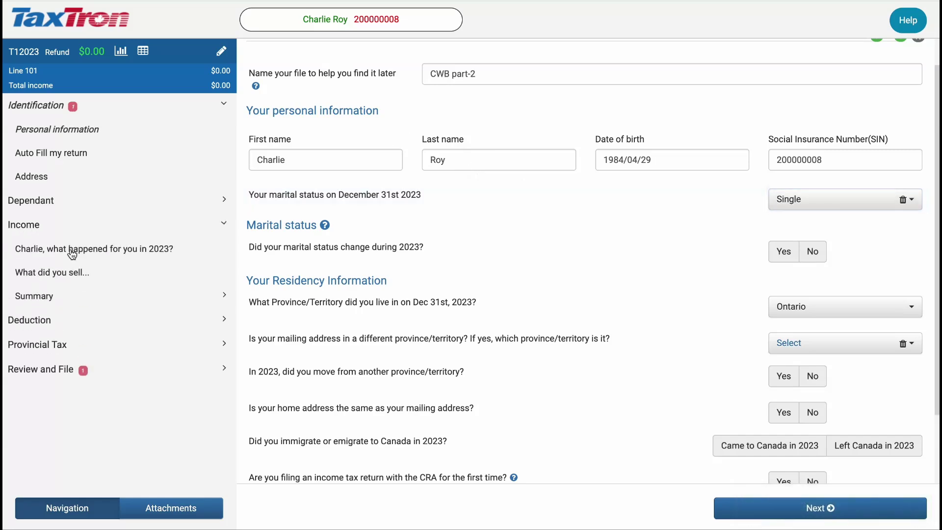
{"action": "left_click", "coordinate": [73, 252]}
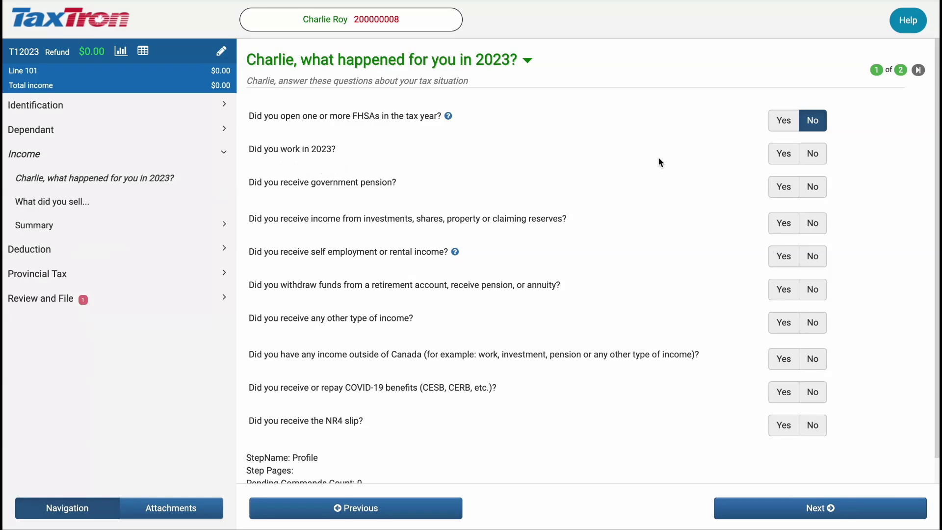
{"action": "left_click", "coordinate": [784, 153]}
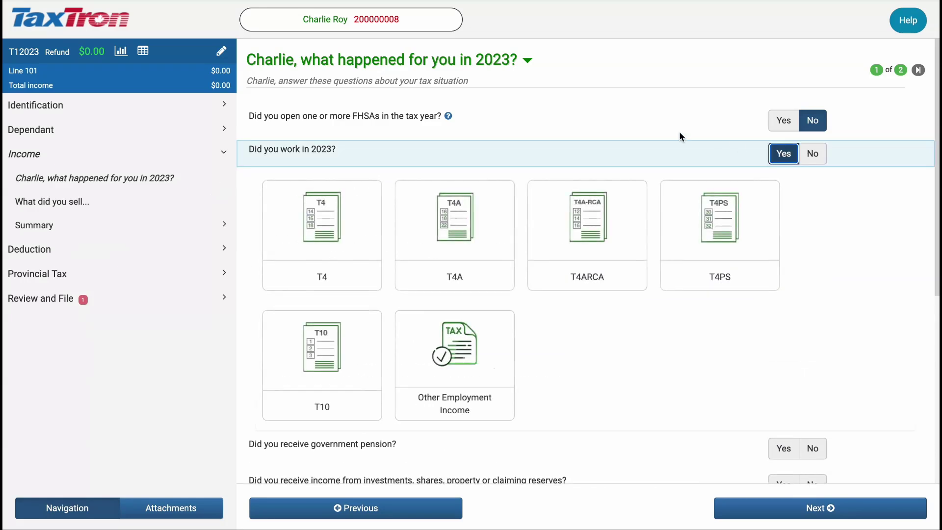
{"action": "left_click", "coordinate": [335, 240]}
{"action": "left_click", "coordinate": [740, 513]}
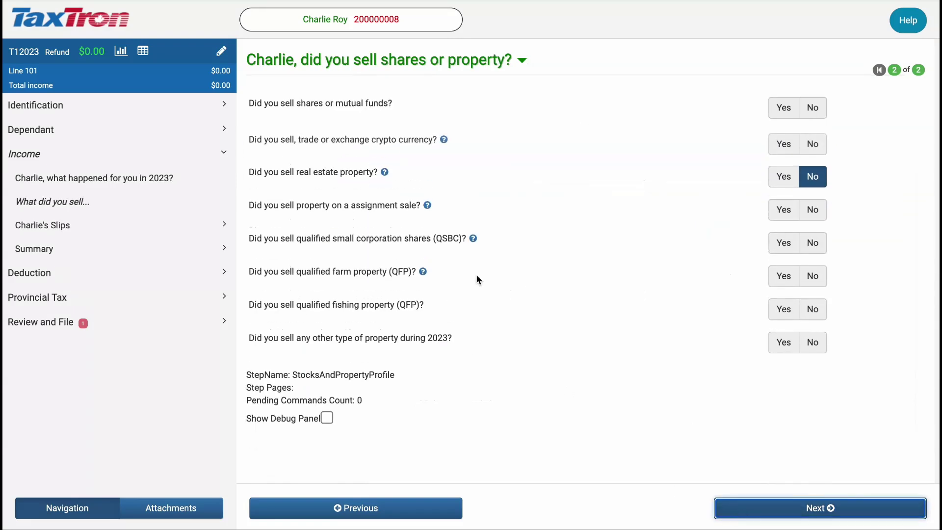
Step: Enter a T4 from employer abc with box 14 income 34,300.00 and box 22 tax 4,500.00
{"action": "left_click", "coordinate": [730, 509]}
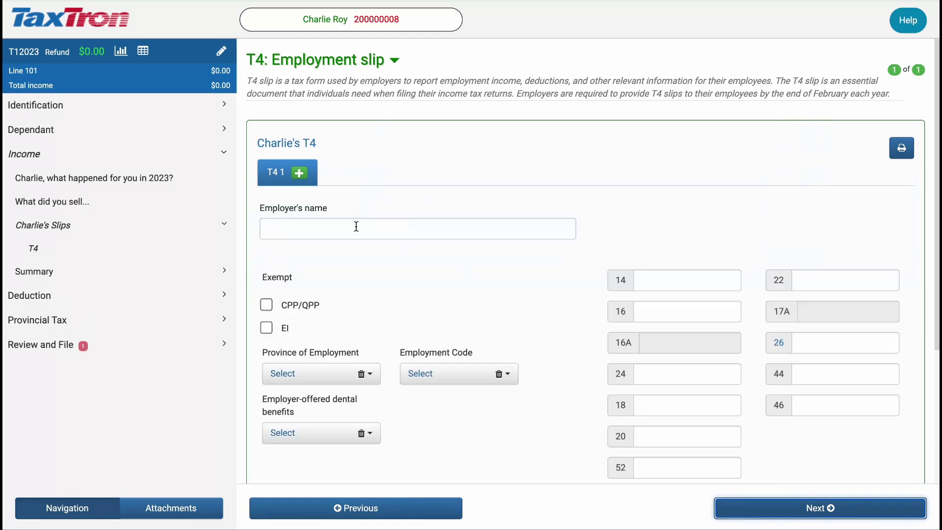
{"action": "left_click", "coordinate": [357, 227]}
{"action": "type", "text": "abc"}
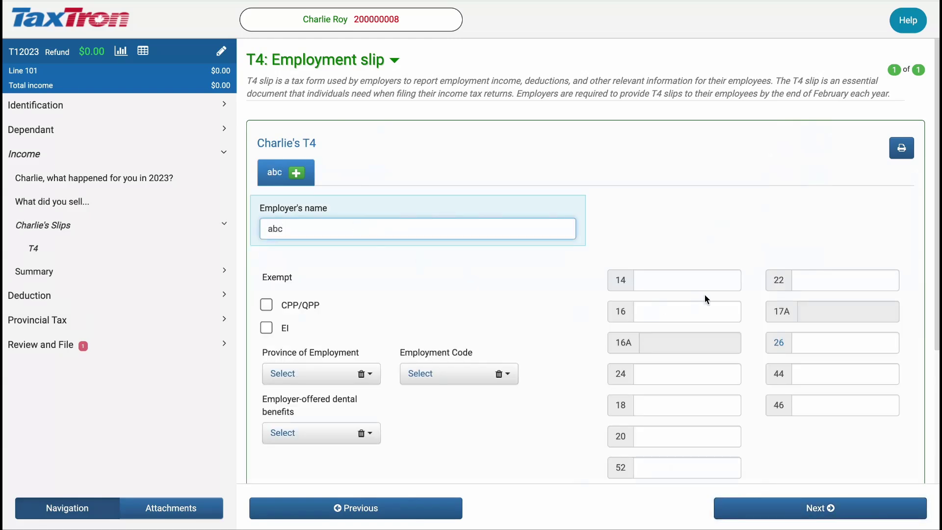
{"action": "left_click", "coordinate": [707, 273]}
{"action": "type", "text": "343000"}
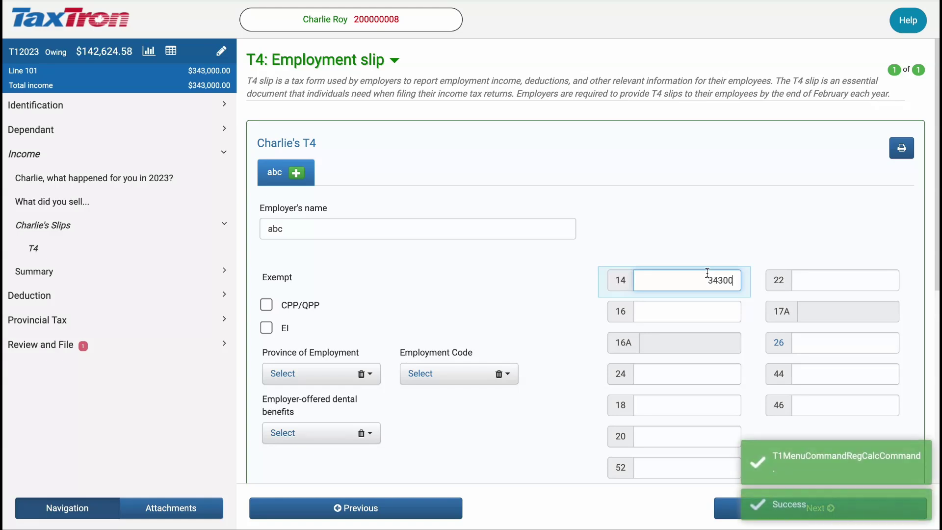
{"action": "left_click", "coordinate": [864, 282]}
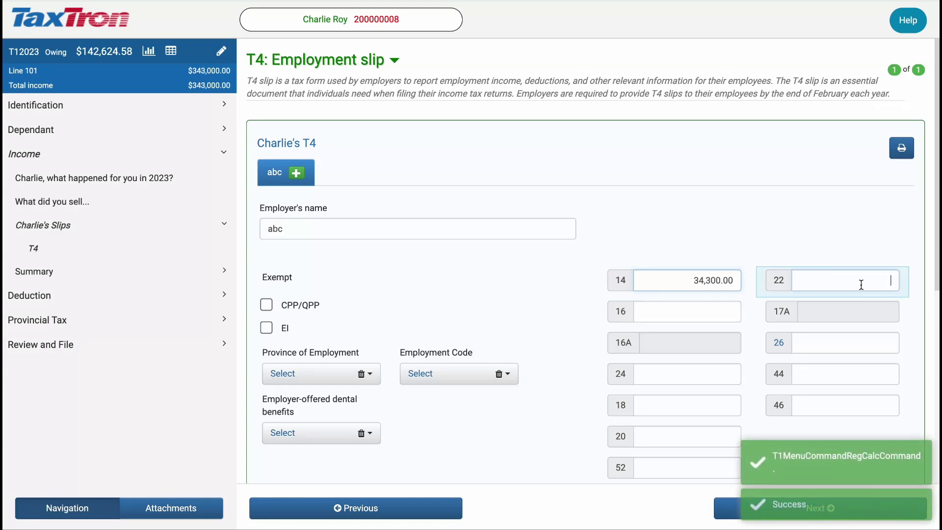
{"action": "type", "text": "4,500"}
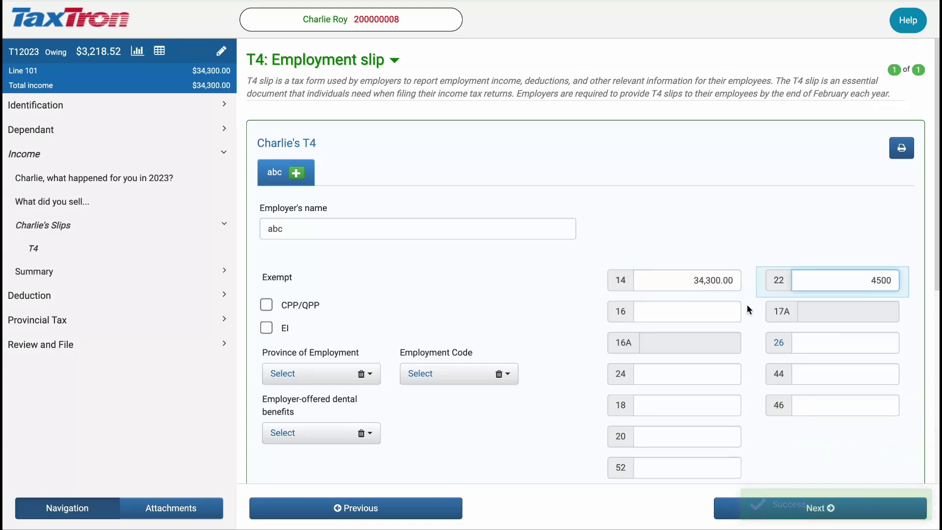
Step: Fill box 16 CPP 900.00, box 24 insurable earnings 550.00, and province of employment ON
{"action": "left_click", "coordinate": [730, 312]}
{"action": "type", "text": "900"}
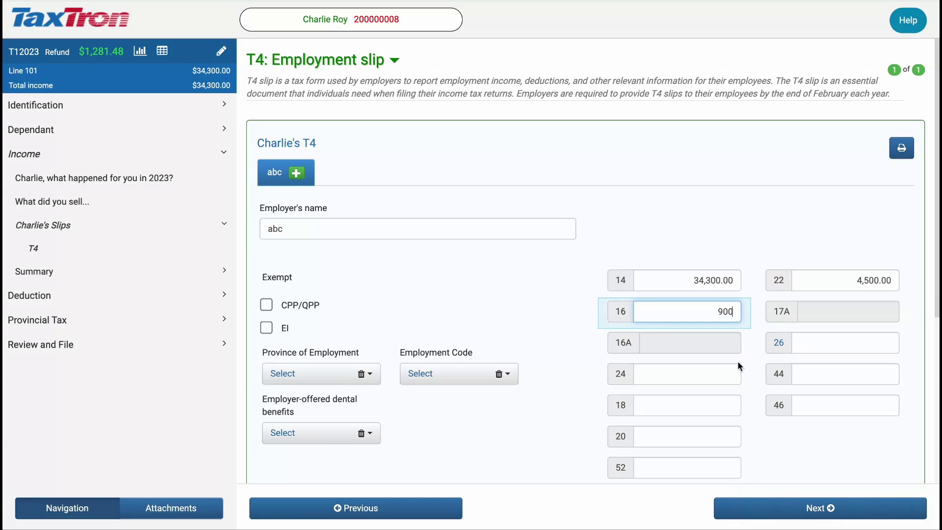
{"action": "left_click", "coordinate": [730, 375]}
{"action": "type", "text": "550"}
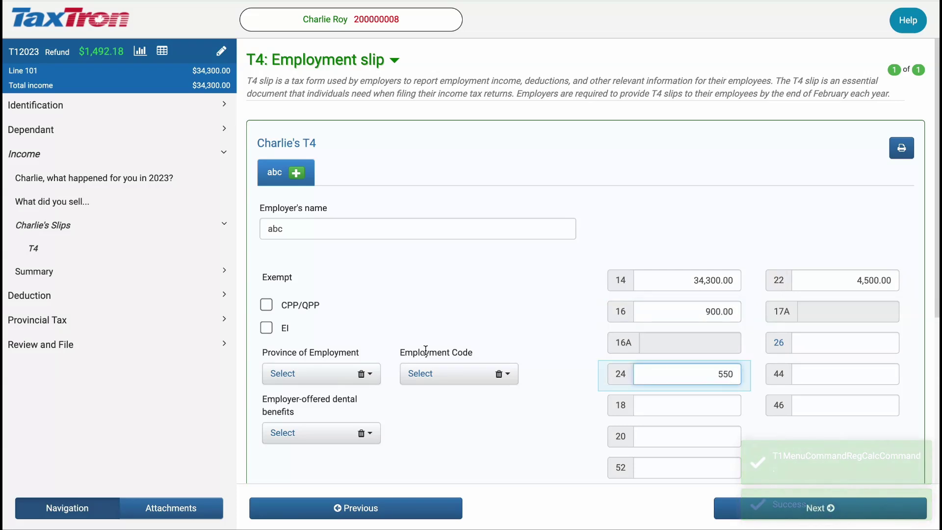
{"action": "left_click", "coordinate": [290, 374]}
{"action": "scroll", "coordinate": [344, 374], "scroll_direction": "down", "scroll_amount": 2}
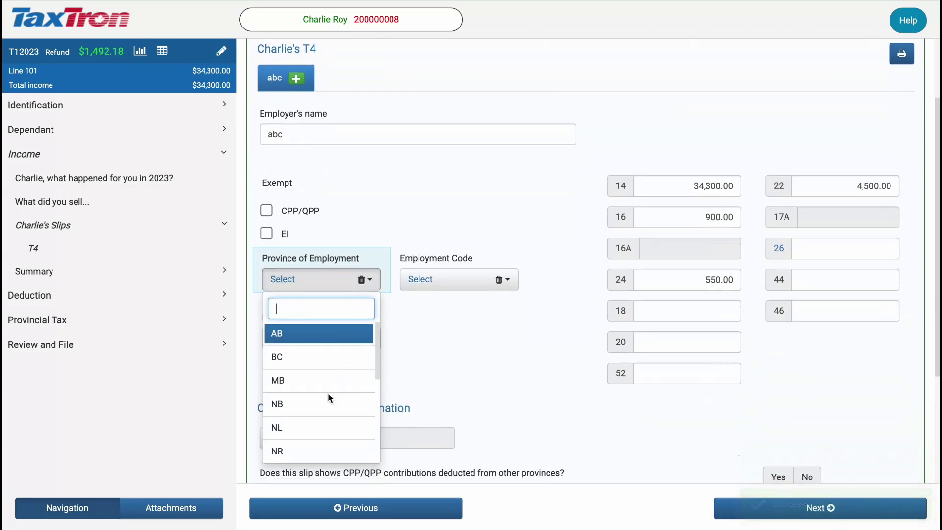
{"action": "scroll", "coordinate": [328, 393], "scroll_direction": "down", "scroll_amount": 2}
{"action": "left_click", "coordinate": [312, 444]}
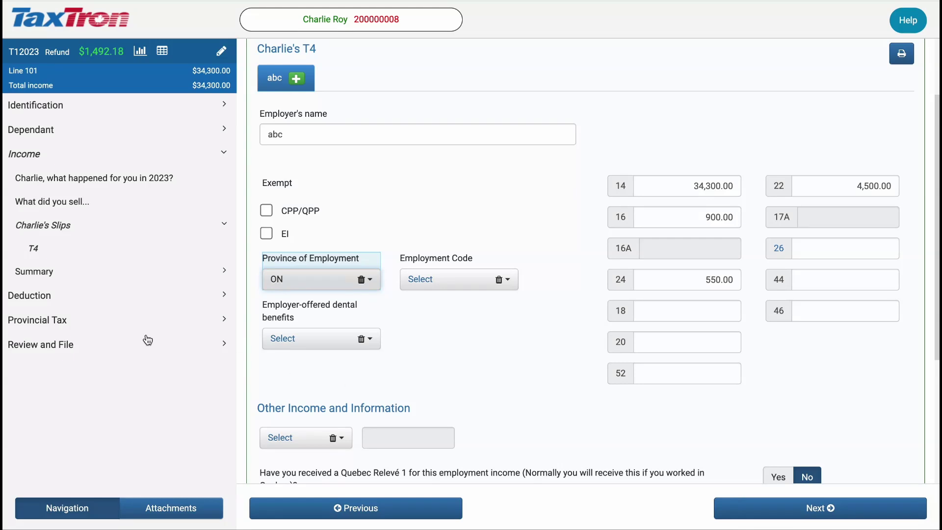
Step: Confirm on the Canada working benefit page: Yes to claiming CWB, No to living outside a CMA
{"action": "left_click", "coordinate": [37, 300]}
{"action": "scroll", "coordinate": [70, 400], "scroll_direction": "down", "scroll_amount": 2}
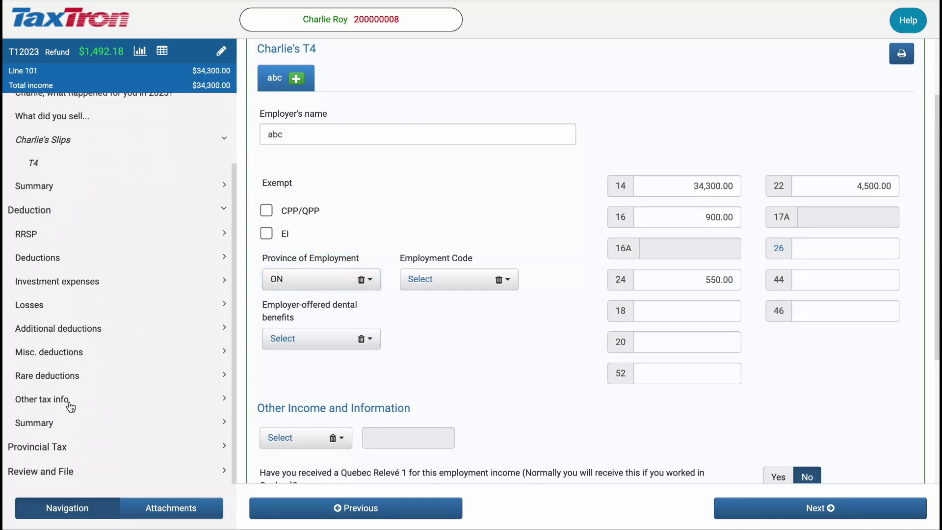
{"action": "left_click", "coordinate": [61, 405]}
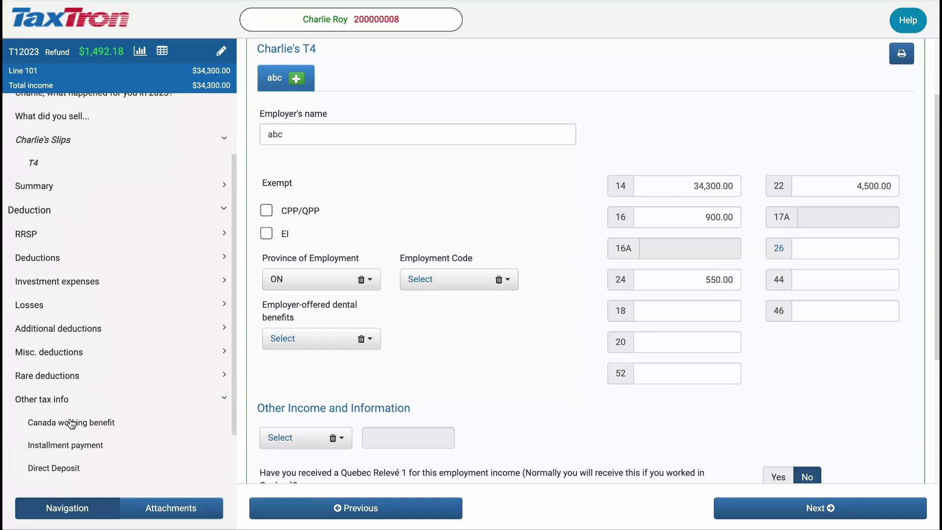
{"action": "left_click", "coordinate": [69, 422]}
{"action": "scroll", "coordinate": [72, 421], "scroll_direction": "down", "scroll_amount": 2}
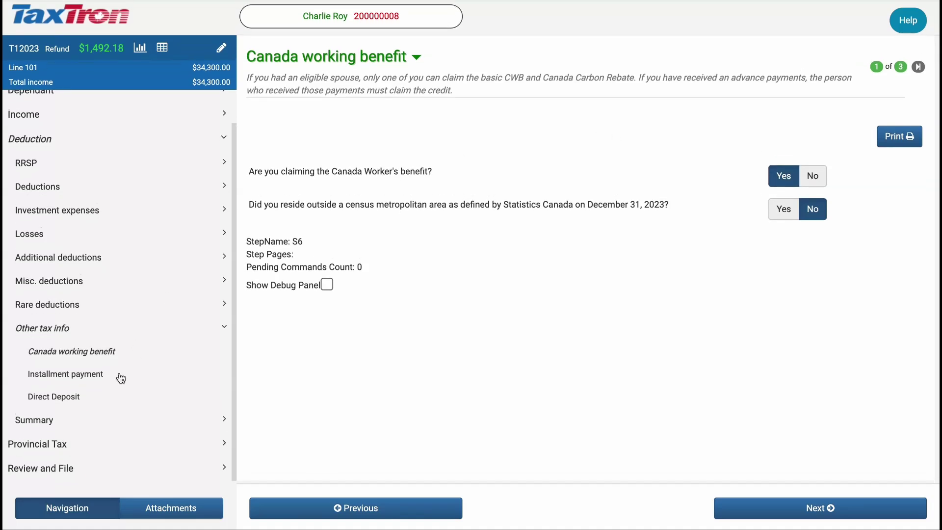
{"action": "left_click", "coordinate": [46, 473]}
{"action": "left_click", "coordinate": [49, 477]}
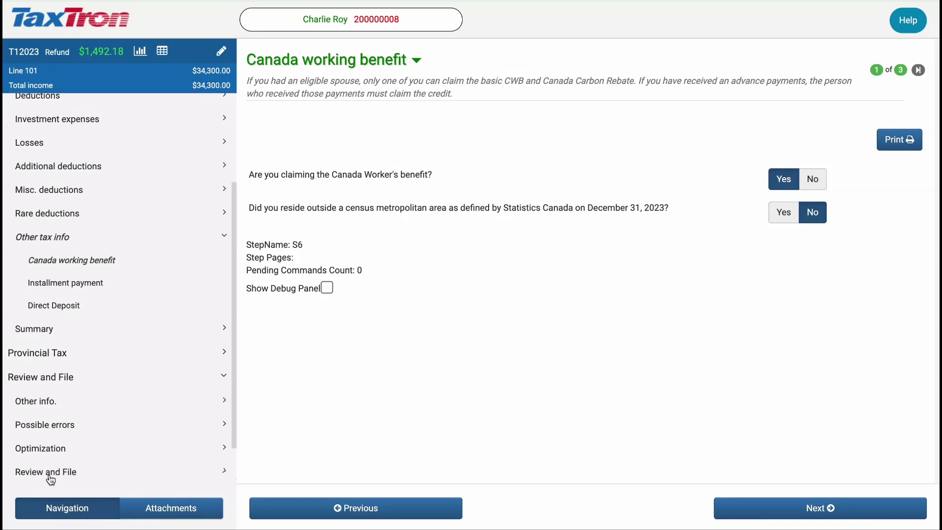
Step: Generate the Record Keeping PDF copy of the return, opened at Schedule 6 Canada Workers Benefit
{"action": "left_click", "coordinate": [55, 474]}
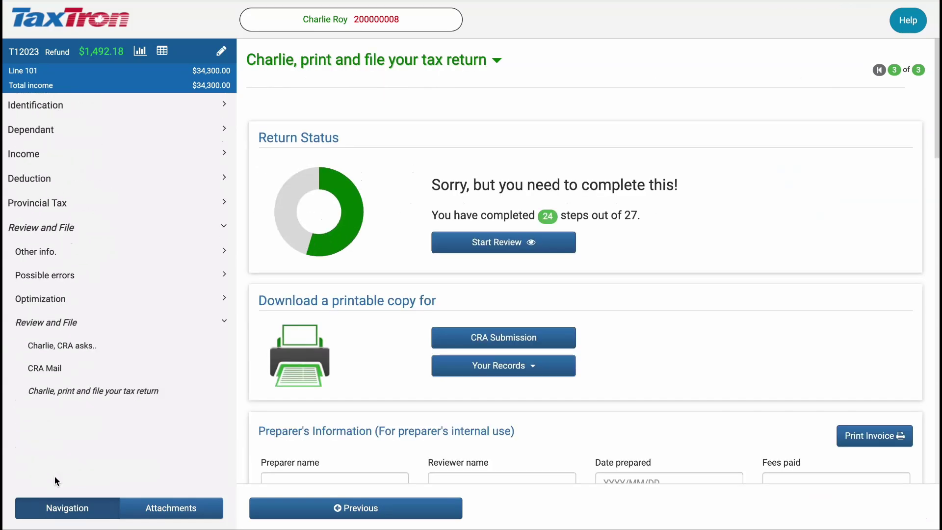
{"action": "left_click", "coordinate": [520, 373]}
{"action": "left_click", "coordinate": [483, 395]}
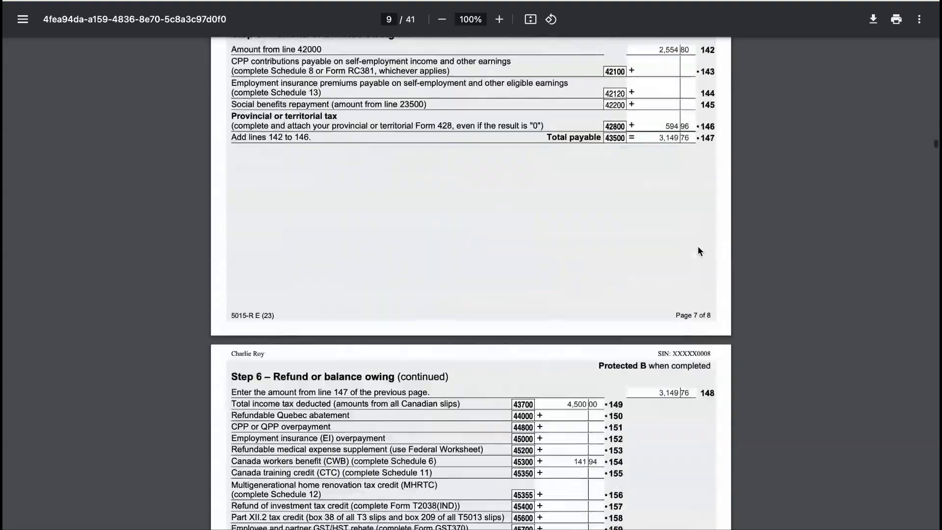
{"action": "scroll", "coordinate": [701, 251], "scroll_direction": "down", "scroll_amount": 20}
{"action": "scroll", "coordinate": [480, 193], "scroll_direction": "up", "scroll_amount": 8}
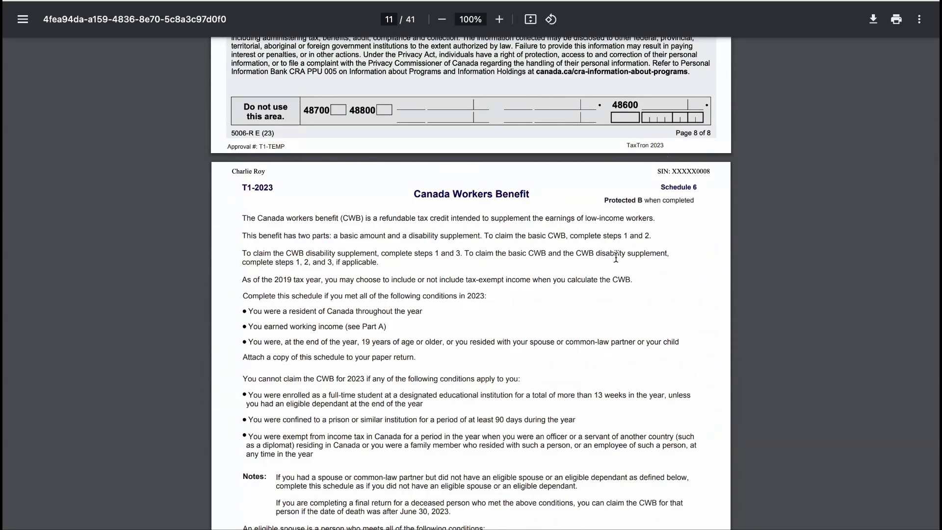
Step: Check Schedule 6 Step 2 shows a $141.94 basic CWB on line 28
{"action": "scroll", "coordinate": [603, 298], "scroll_direction": "down", "scroll_amount": 20}
{"action": "scroll", "coordinate": [604, 299], "scroll_direction": "down", "scroll_amount": 5}
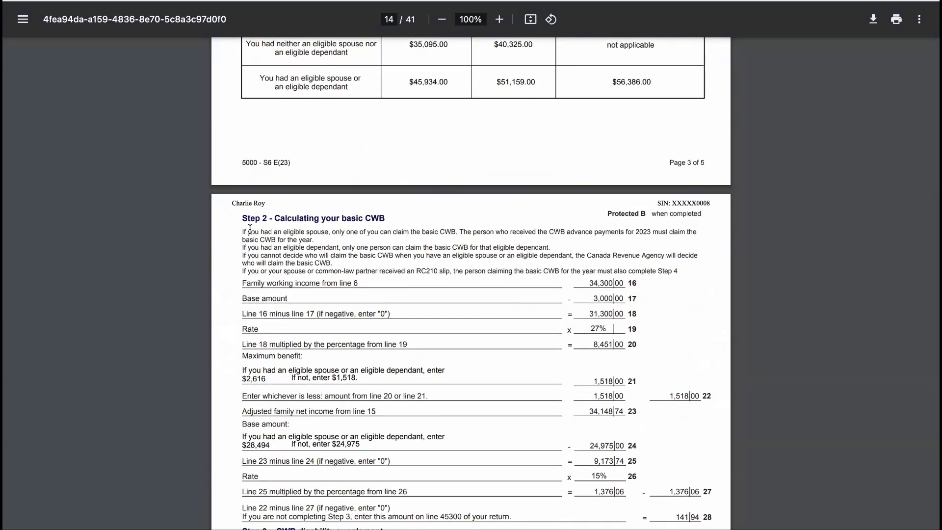
{"action": "scroll", "coordinate": [467, 277], "scroll_direction": "down", "scroll_amount": 4}
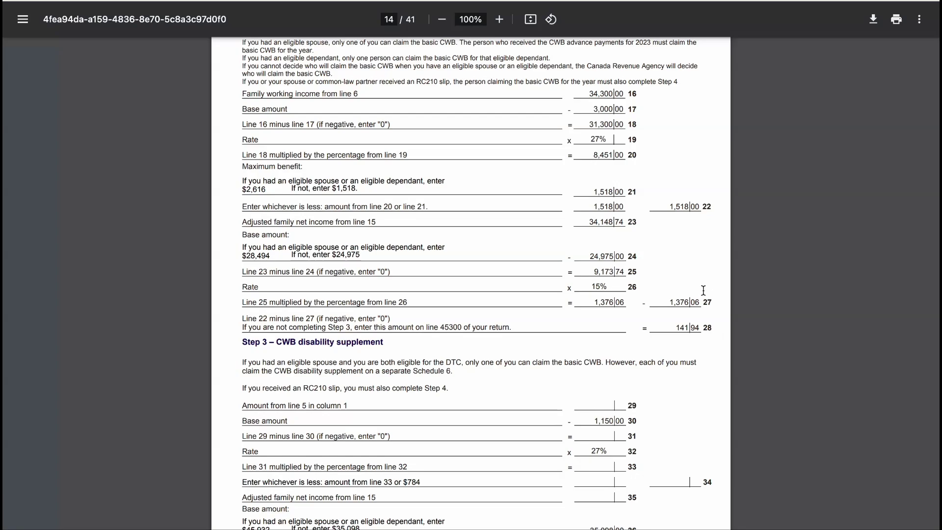
{"action": "scroll", "coordinate": [685, 331], "scroll_direction": "down", "scroll_amount": 6}
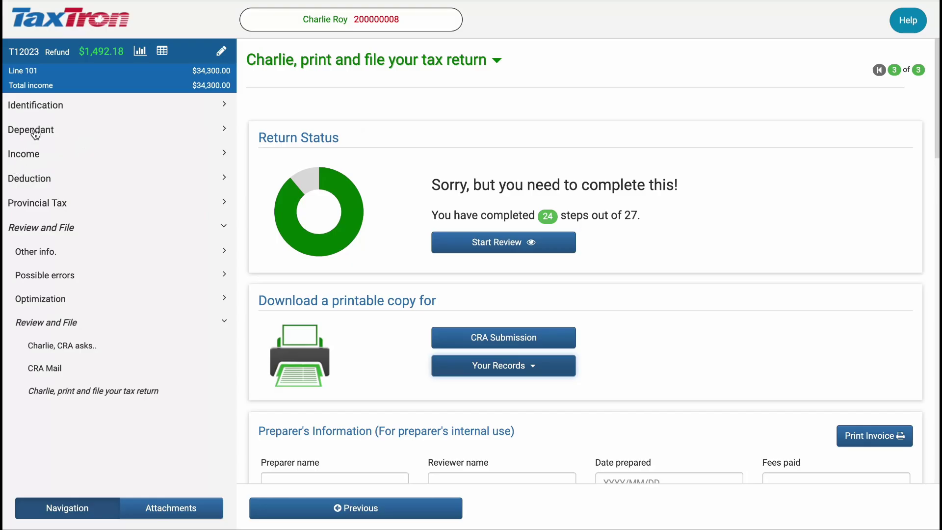
{"action": "left_click", "coordinate": [44, 109]}
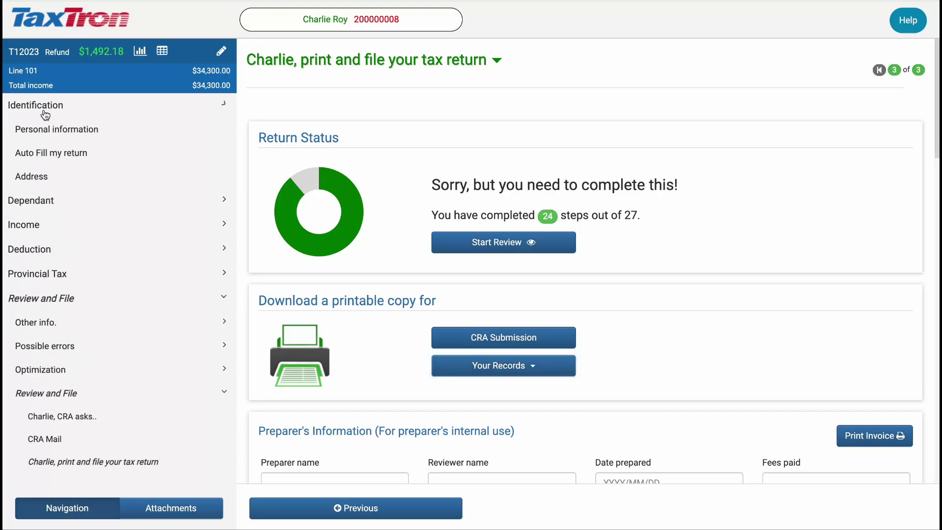
Step: Mark the taxpayer eligible for the disability tax credit, raising the refund to $3,985.34
{"action": "left_click", "coordinate": [30, 180]}
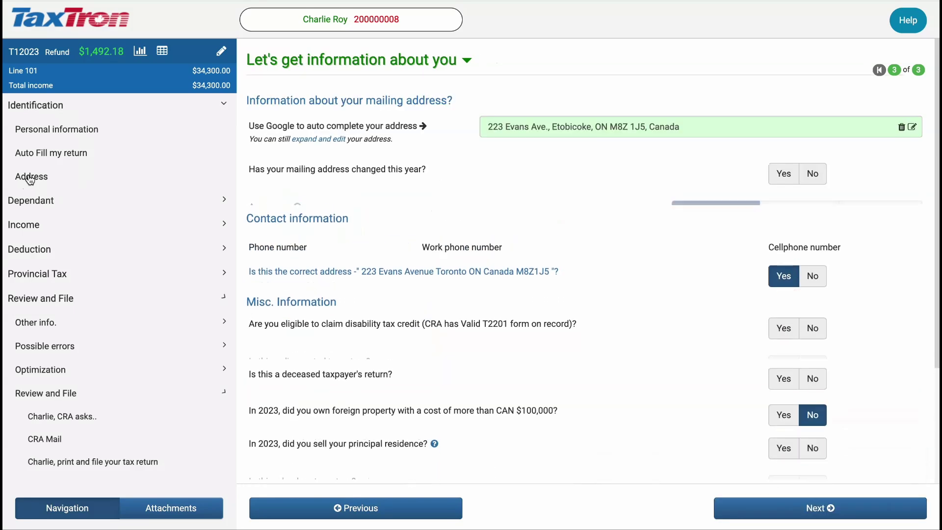
{"action": "scroll", "coordinate": [428, 351], "scroll_direction": "down", "scroll_amount": 1}
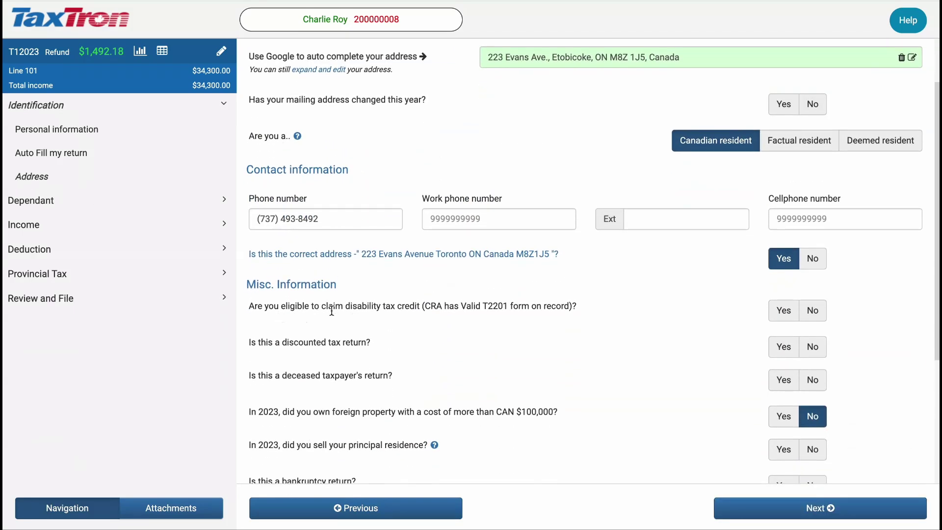
{"action": "left_click", "coordinate": [785, 312]}
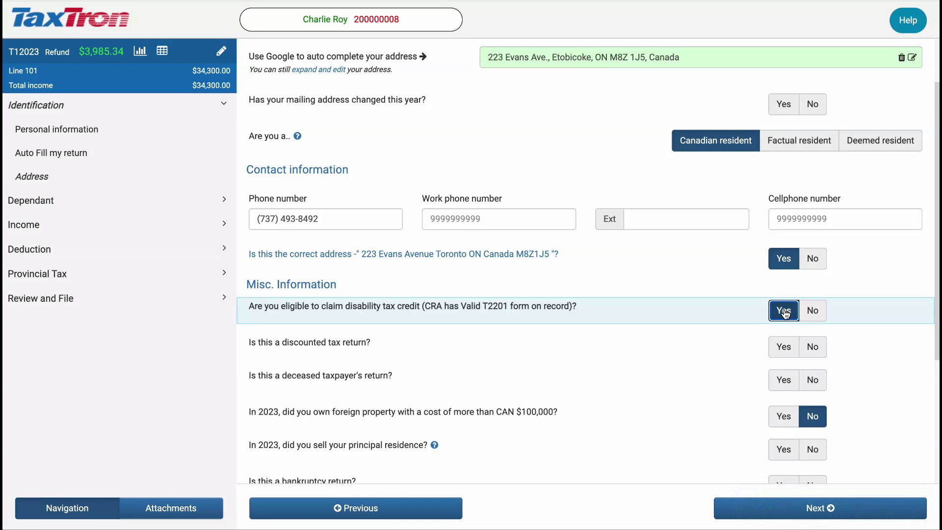
{"action": "left_click", "coordinate": [791, 511]}
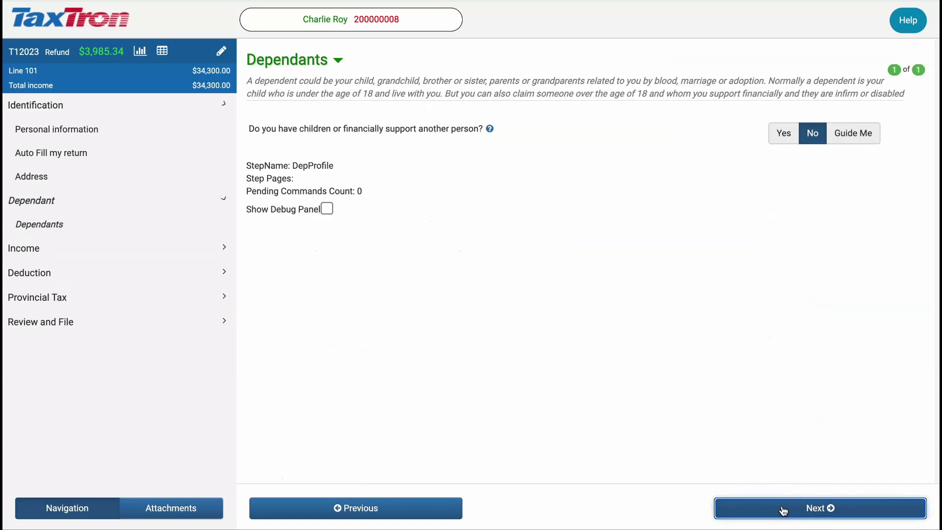
Step: Add a dependant and enter the dependant's first and last name
{"action": "left_click", "coordinate": [782, 133]}
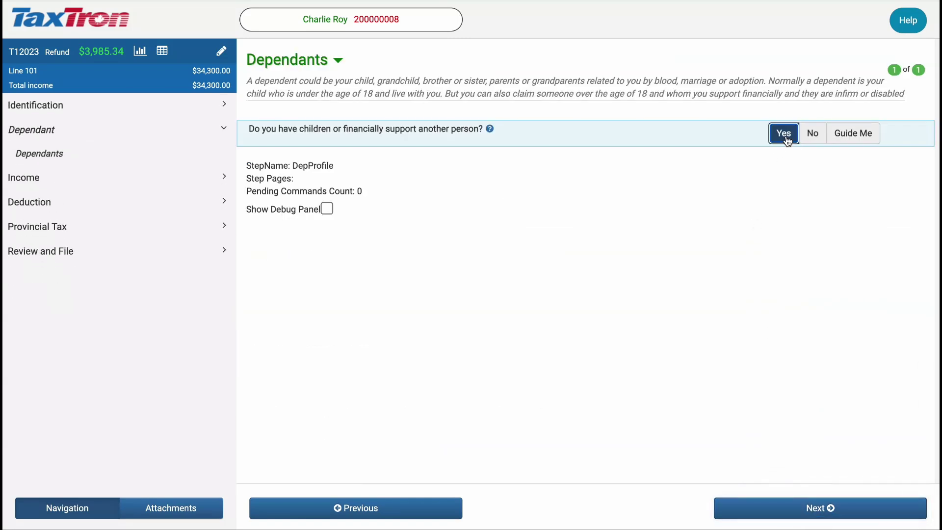
{"action": "left_click", "coordinate": [774, 507]}
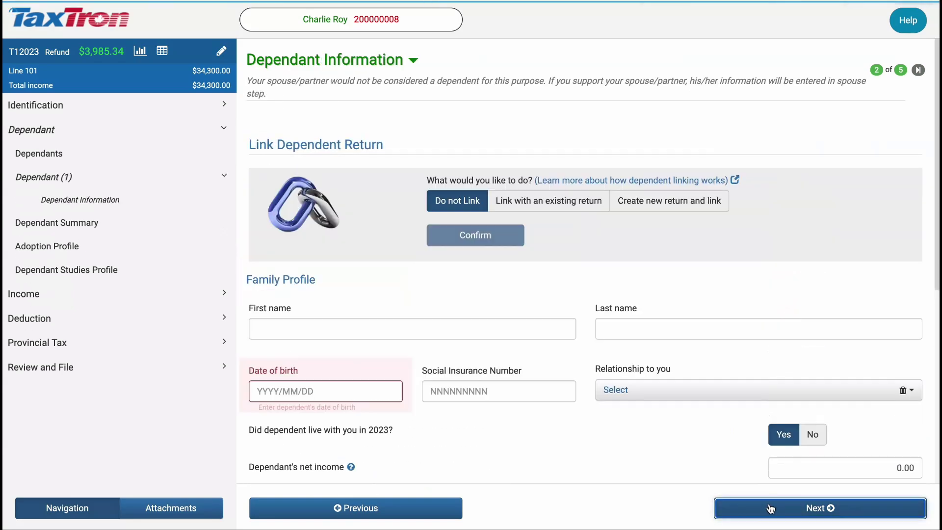
{"action": "left_click", "coordinate": [497, 330]}
{"action": "type", "text": "a"}
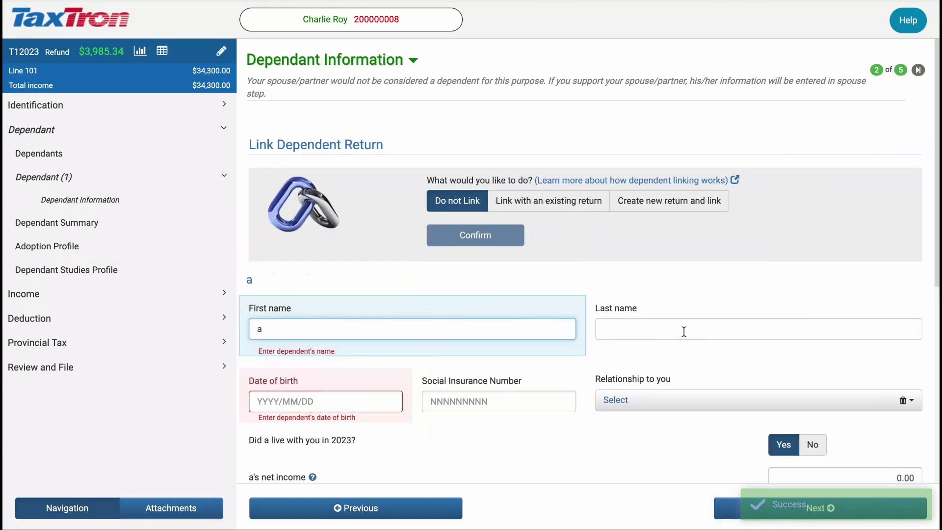
{"action": "left_click", "coordinate": [684, 331]}
{"action": "type", "text": "c"}
{"action": "left_click", "coordinate": [314, 392]}
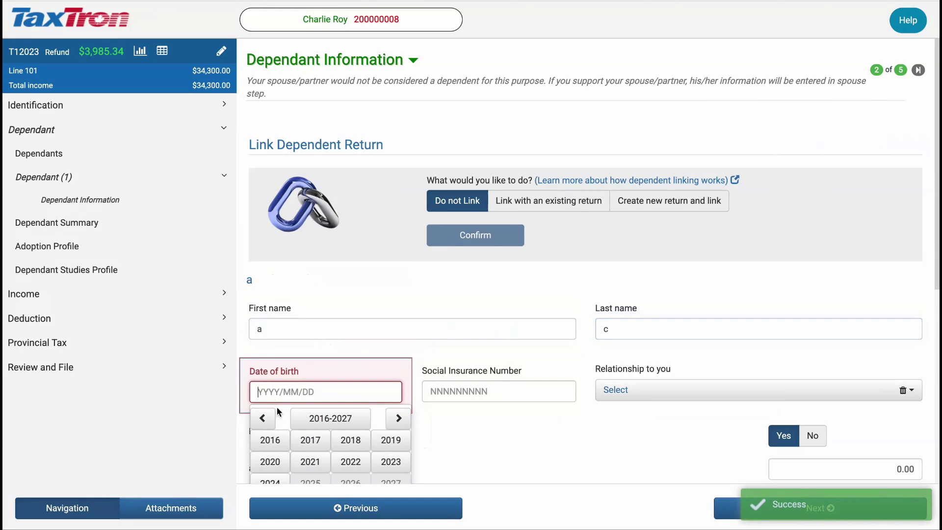
{"action": "left_click", "coordinate": [398, 418]}
{"action": "left_click", "coordinate": [270, 440]}
{"action": "left_click", "coordinate": [270, 462]}
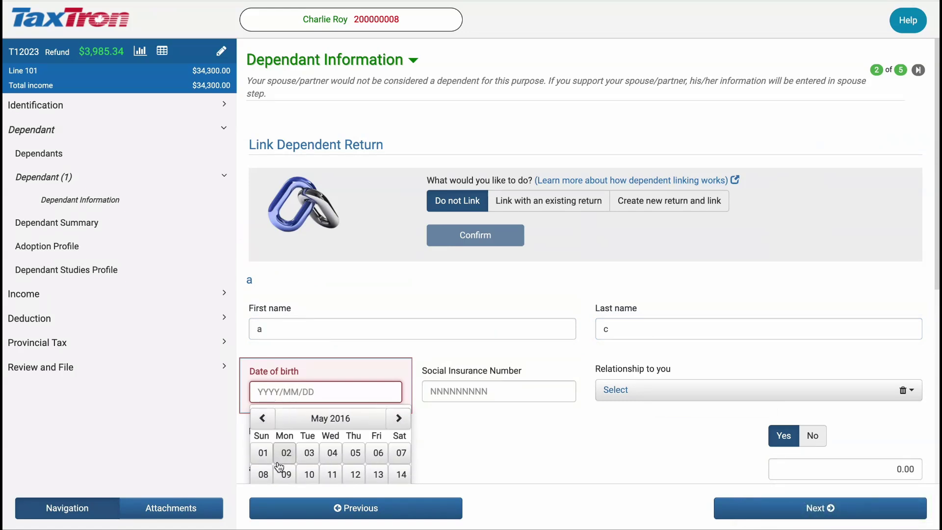
{"action": "left_click", "coordinate": [280, 466]}
{"action": "left_click", "coordinate": [610, 393]}
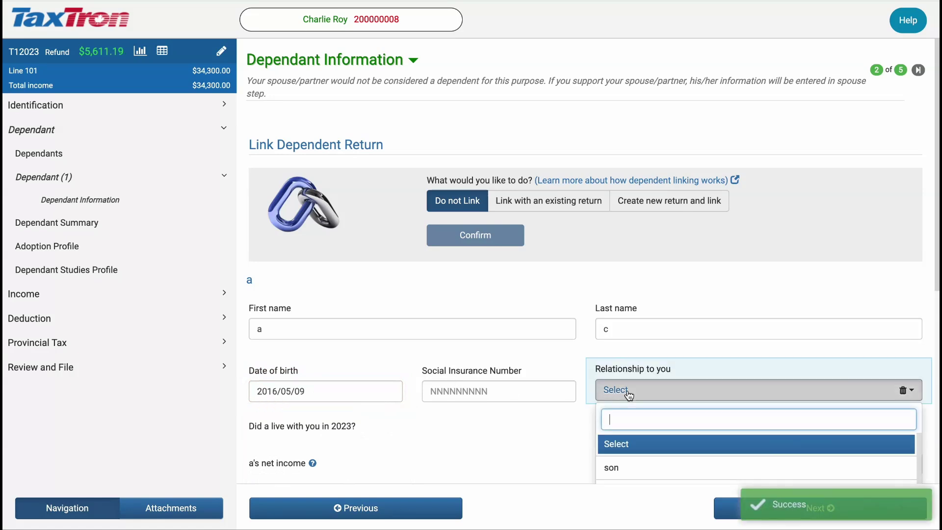
{"action": "left_click", "coordinate": [635, 387]}
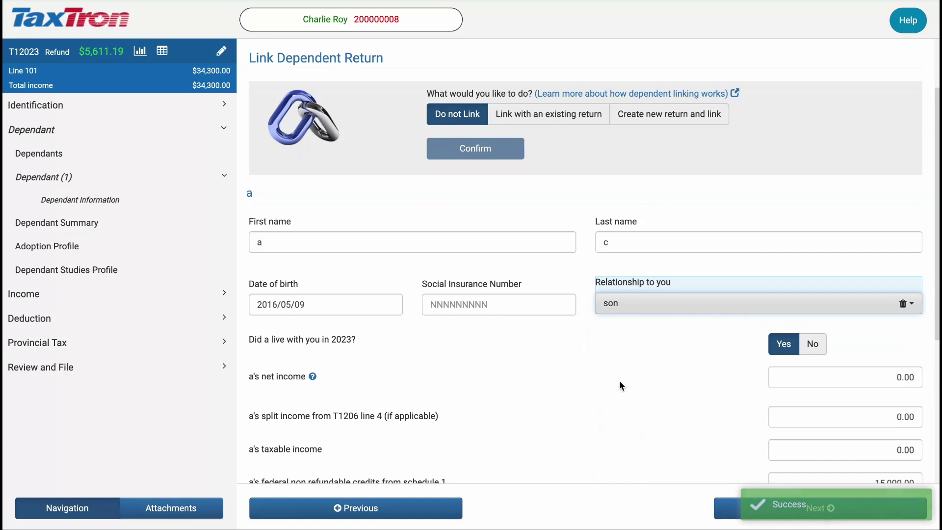
{"action": "scroll", "coordinate": [620, 381], "scroll_direction": "down", "scroll_amount": 1}
{"action": "scroll", "coordinate": [620, 380], "scroll_direction": "down", "scroll_amount": 4}
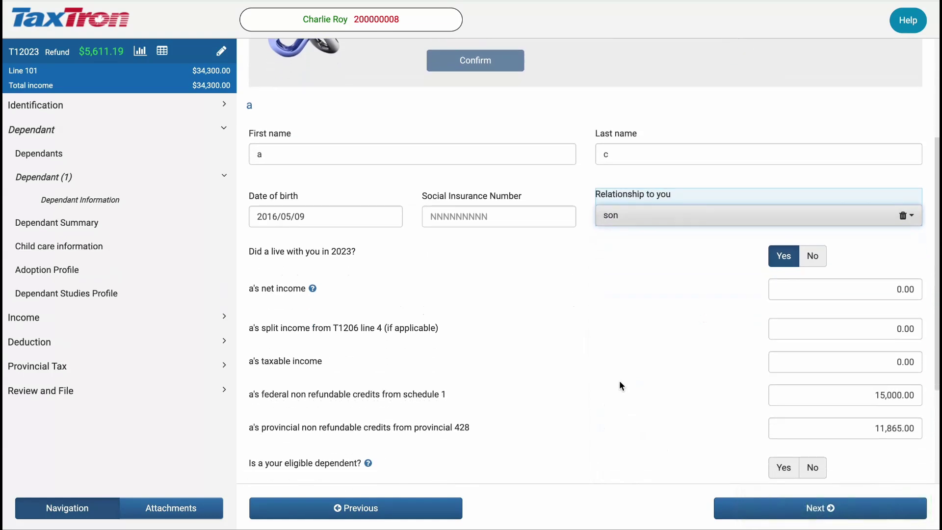
{"action": "scroll", "coordinate": [620, 382], "scroll_direction": "down", "scroll_amount": 1}
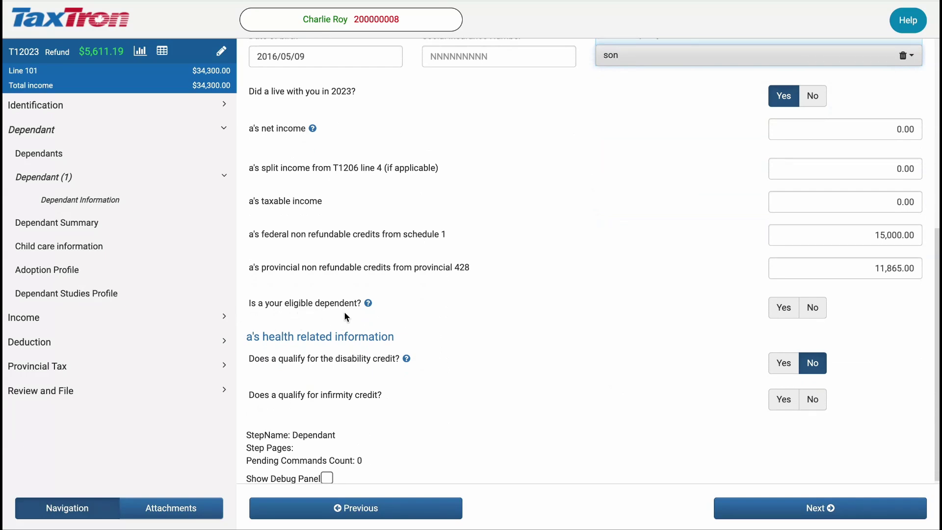
{"action": "left_click", "coordinate": [782, 314]}
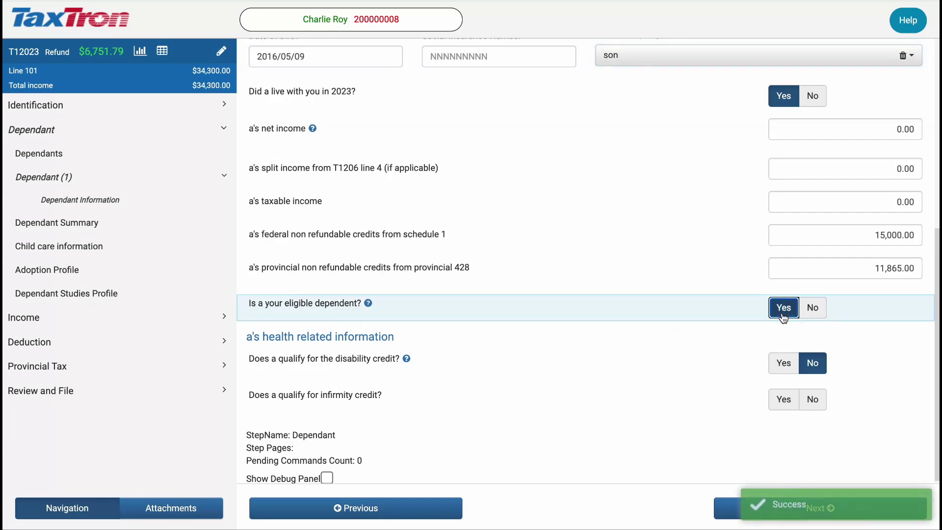
Step: Generate an updated Record Keeping PDF reflecting the $6,751.79 refund, opened at Schedule 6
{"action": "left_click", "coordinate": [43, 395]}
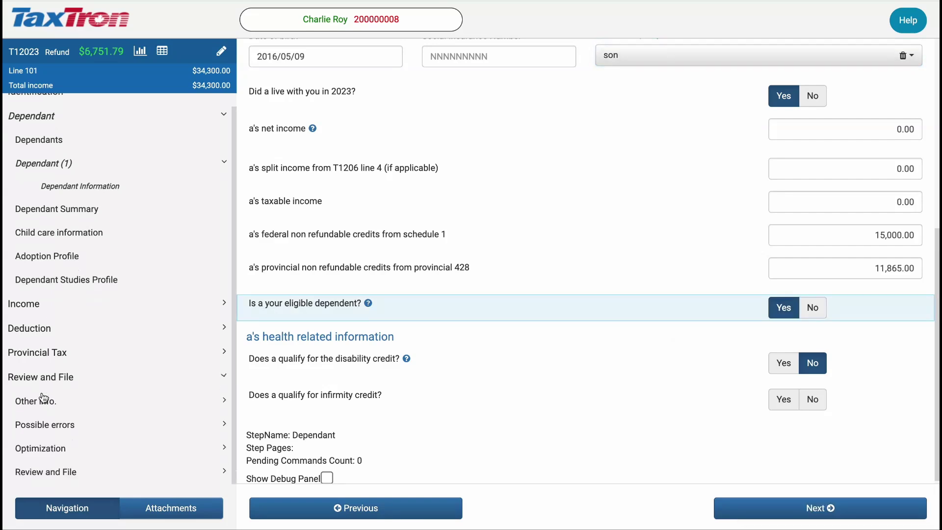
{"action": "left_click", "coordinate": [48, 473]}
{"action": "left_click", "coordinate": [113, 476]}
{"action": "left_click", "coordinate": [484, 365]}
{"action": "left_click", "coordinate": [484, 393]}
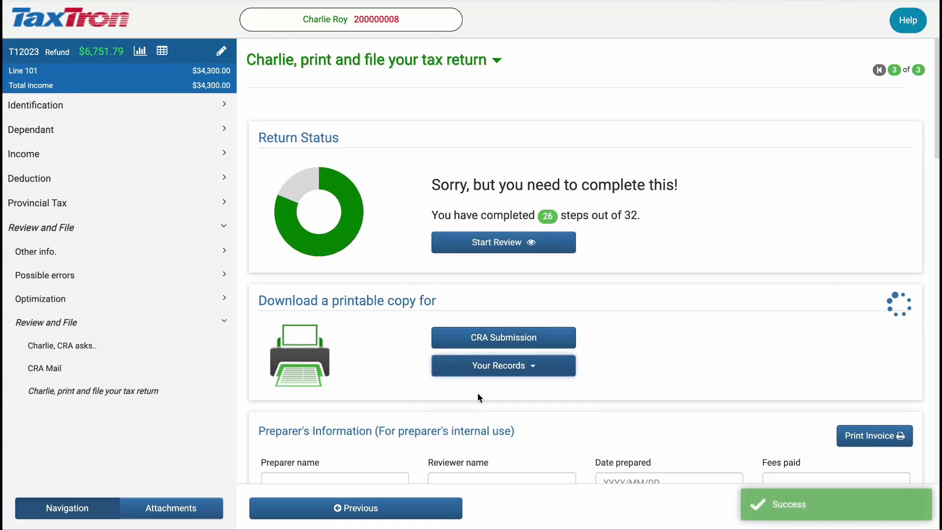
{"action": "scroll", "coordinate": [638, 293], "scroll_direction": "down", "scroll_amount": 20}
{"action": "scroll", "coordinate": [639, 298], "scroll_direction": "down", "scroll_amount": 20}
Step: Scroll Schedule 6 to Step 2, showing 2,616.00 on line 22 and 1,767.79 on line 28
{"action": "scroll", "coordinate": [639, 298], "scroll_direction": "down", "scroll_amount": 20}
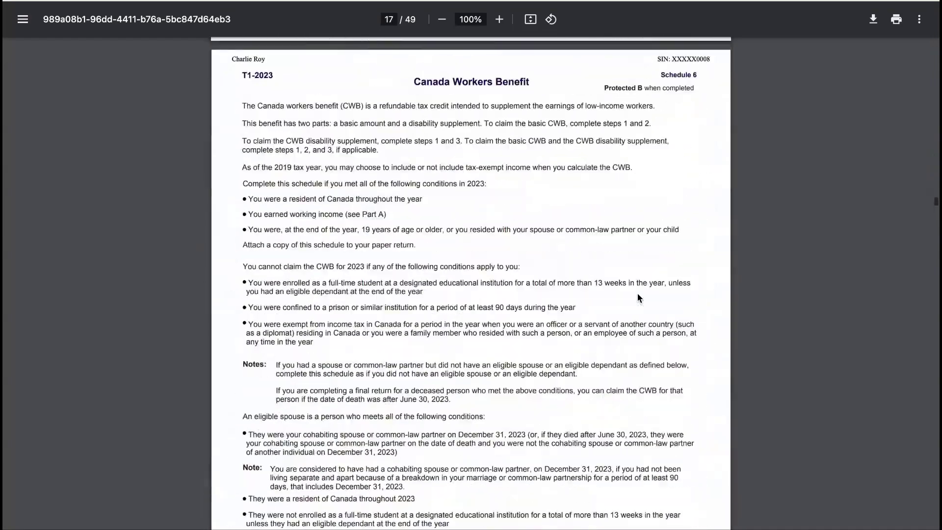
{"action": "scroll", "coordinate": [638, 294], "scroll_direction": "up", "scroll_amount": 4}
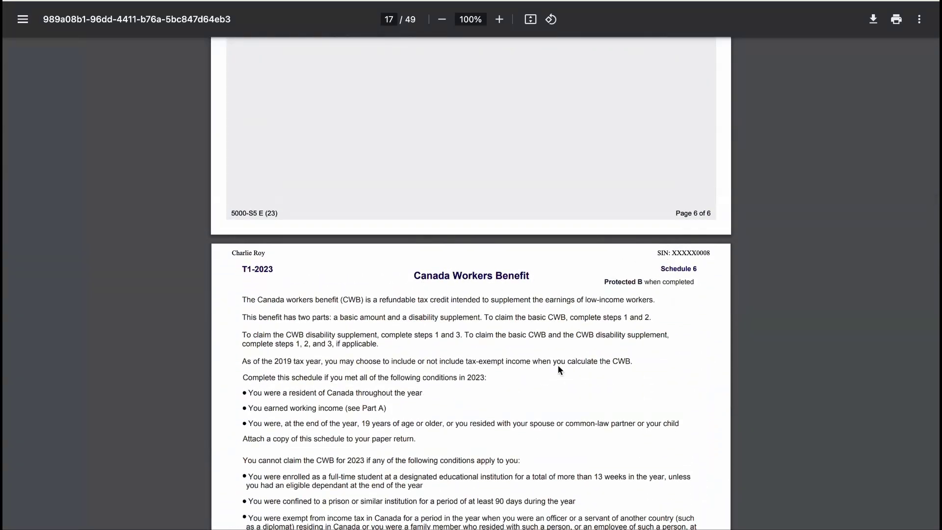
{"action": "scroll", "coordinate": [538, 387], "scroll_direction": "down", "scroll_amount": 10}
{"action": "scroll", "coordinate": [538, 388], "scroll_direction": "up", "scroll_amount": 6}
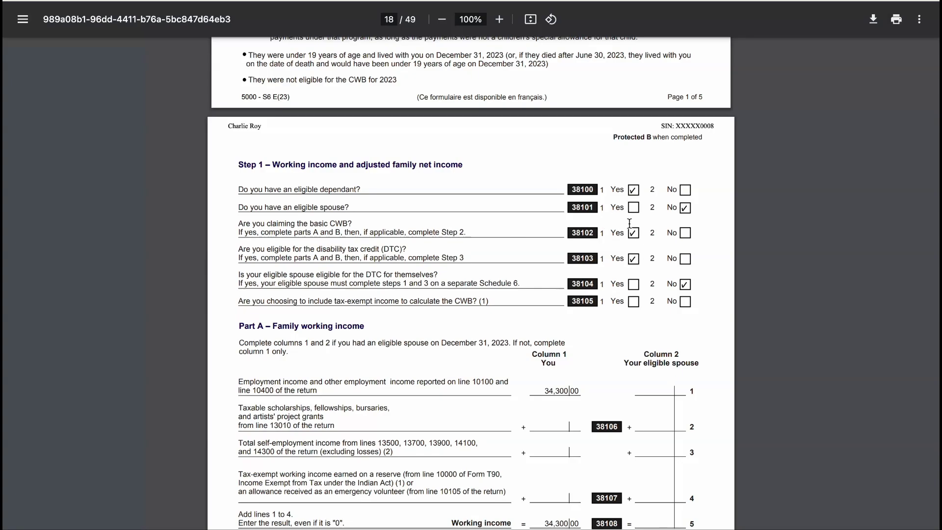
{"action": "scroll", "coordinate": [605, 235], "scroll_direction": "down", "scroll_amount": 20}
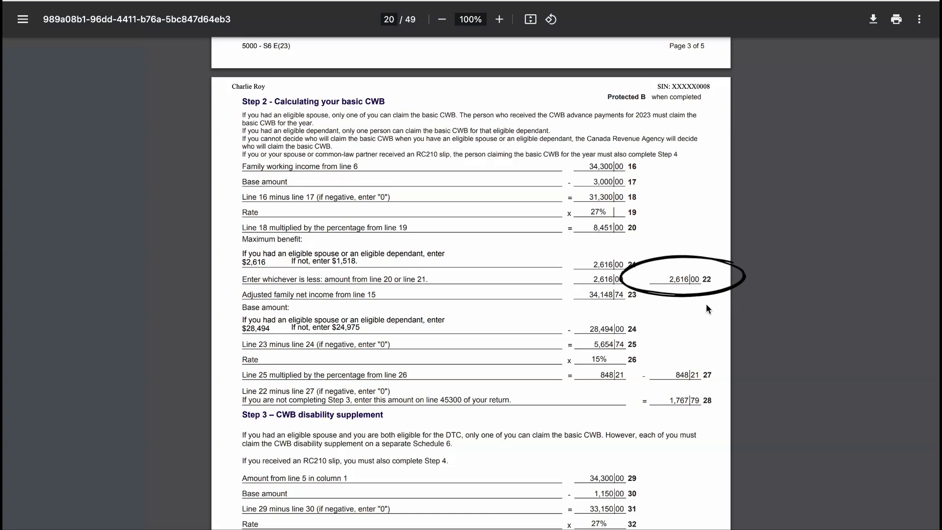
Step: Review Schedule 6 Steps 3 and 4 and select the line 42 amount of 2,551.79
{"action": "scroll", "coordinate": [706, 304], "scroll_direction": "down", "scroll_amount": 3}
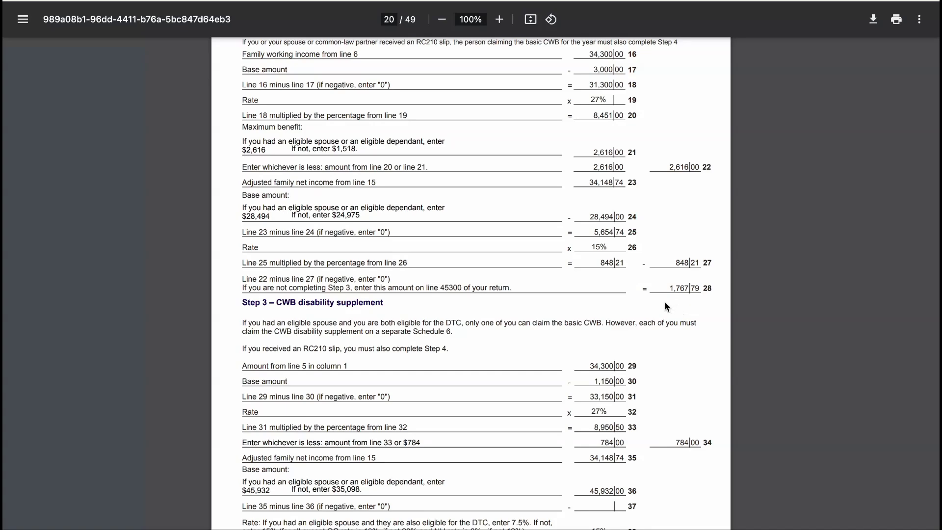
{"action": "scroll", "coordinate": [665, 304], "scroll_direction": "down", "scroll_amount": 4}
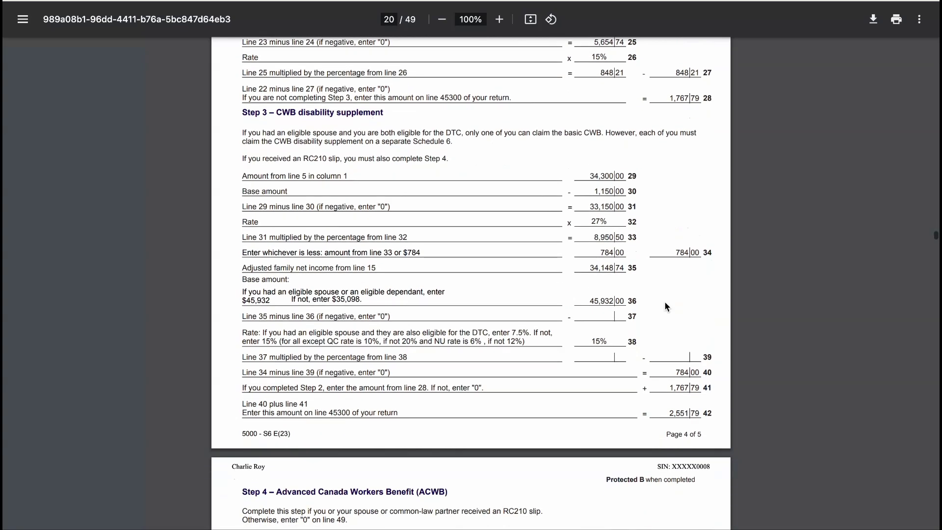
{"action": "scroll", "coordinate": [528, 262], "scroll_direction": "down", "scroll_amount": 1}
{"action": "scroll", "coordinate": [615, 247], "scroll_direction": "down", "scroll_amount": 3}
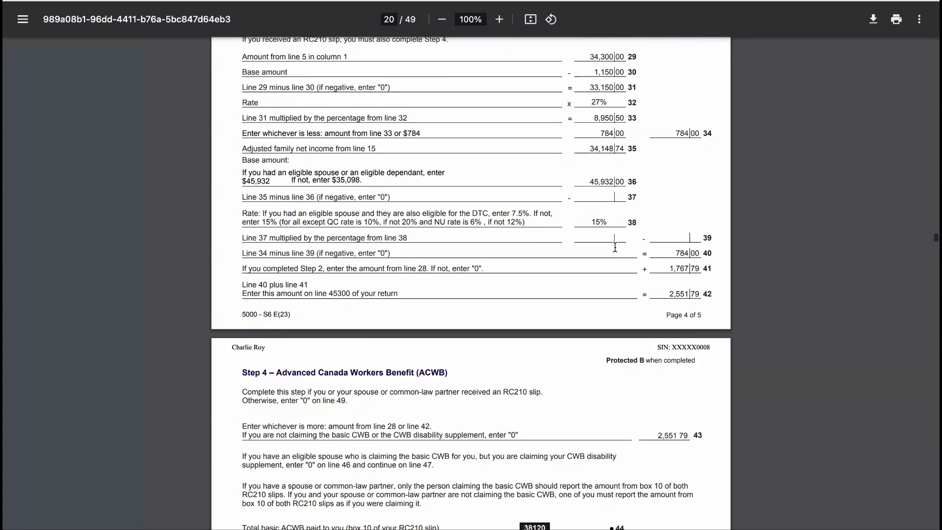
{"action": "left_click_drag", "start_coordinate": [666, 274], "coordinate": [703, 272]}
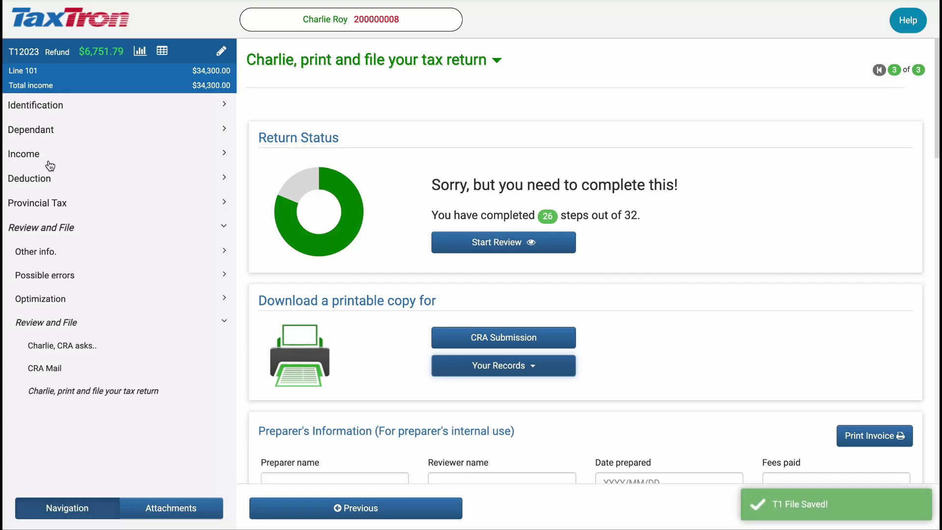
Step: In the 2023 income questionnaire, answer Yes to other income and mark the RC210 slip received
{"action": "left_click", "coordinate": [30, 163]}
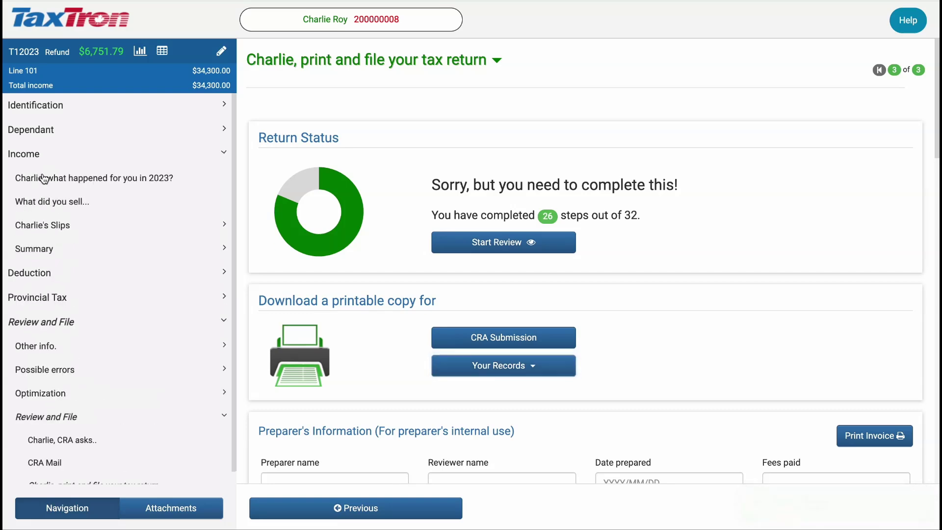
{"action": "left_click", "coordinate": [96, 179]}
{"action": "scroll", "coordinate": [352, 287], "scroll_direction": "down", "scroll_amount": 6}
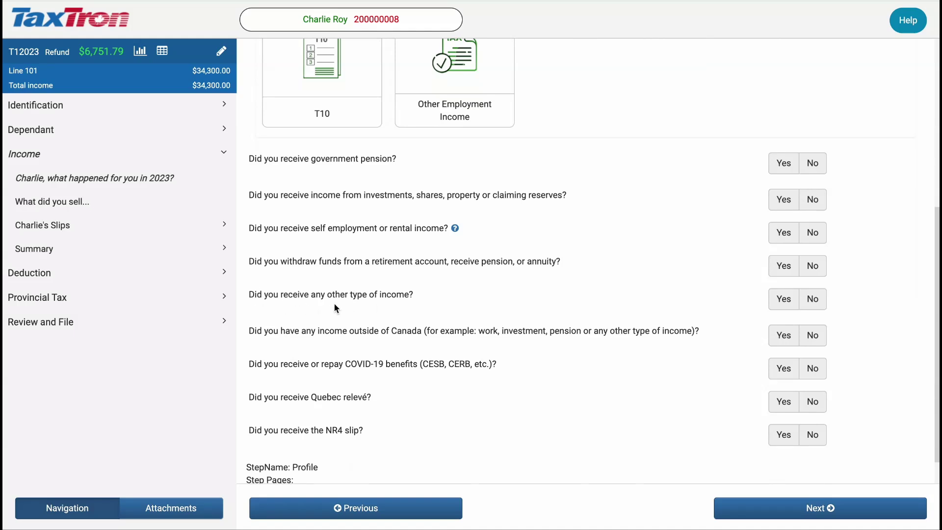
{"action": "left_click", "coordinate": [783, 298]}
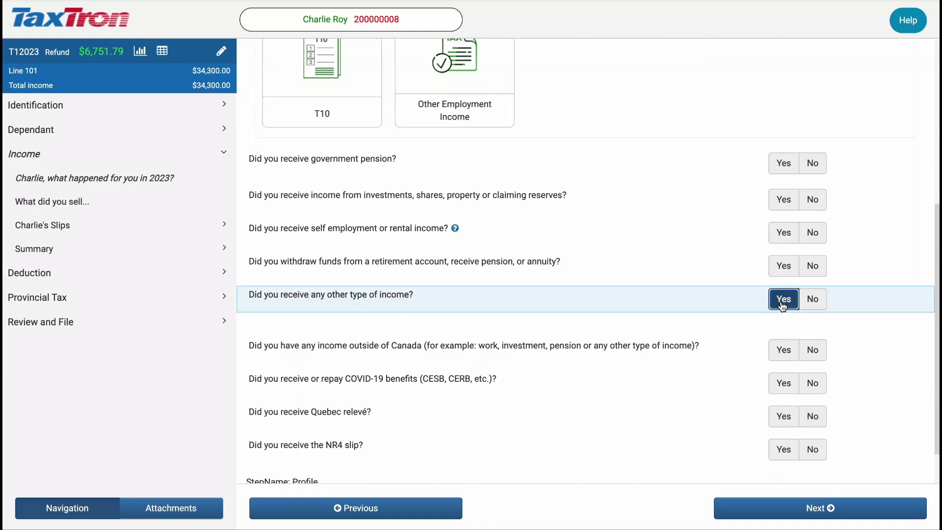
{"action": "scroll", "coordinate": [543, 413], "scroll_direction": "down", "scroll_amount": 3}
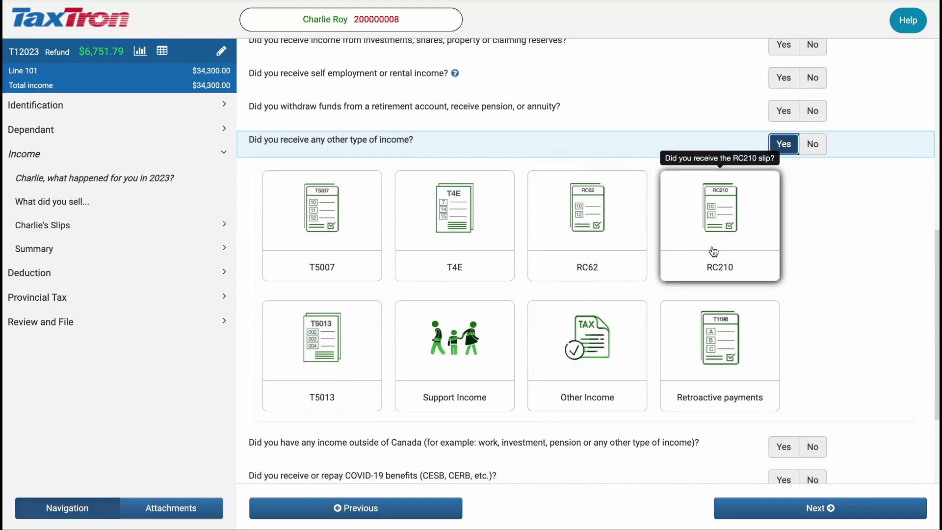
{"action": "left_click", "coordinate": [729, 241]}
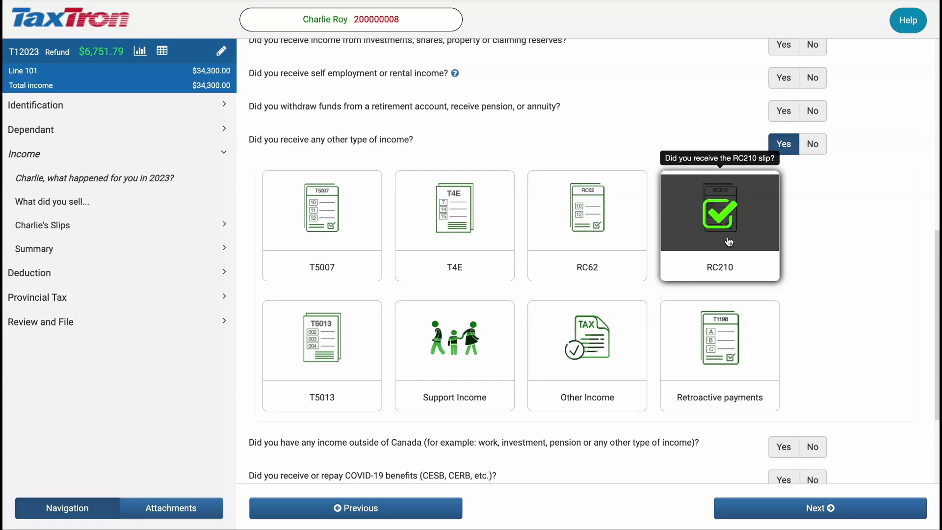
Step: Enter 800 in Box 10 and 400 in Box 11 of the RC210 slip
{"action": "left_click", "coordinate": [772, 506]}
{"action": "left_click", "coordinate": [772, 506]}
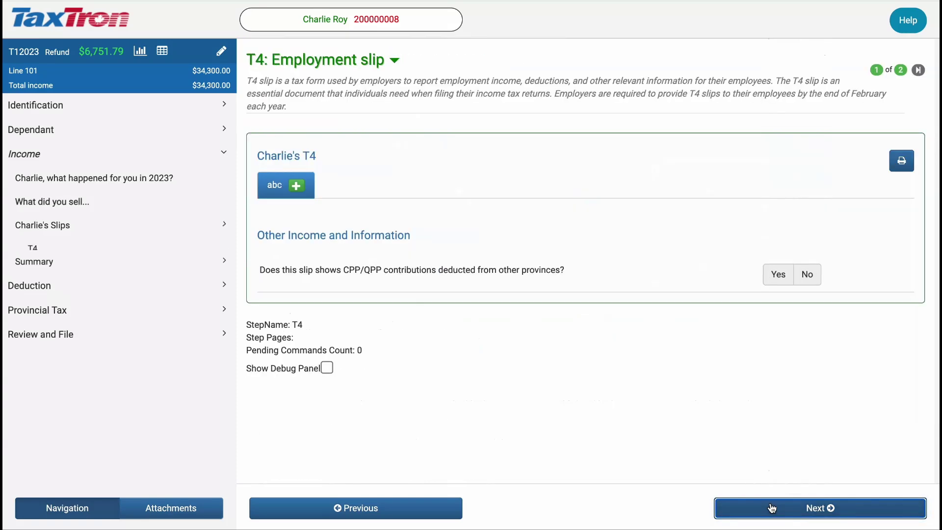
{"action": "left_click", "coordinate": [772, 506]}
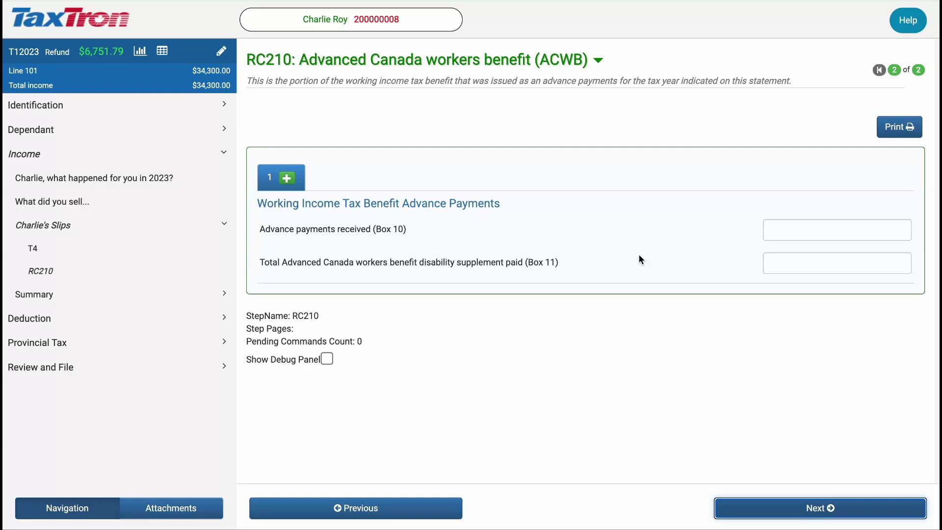
{"action": "left_click", "coordinate": [801, 232]}
{"action": "type", "text": "800"}
{"action": "left_click", "coordinate": [894, 260]}
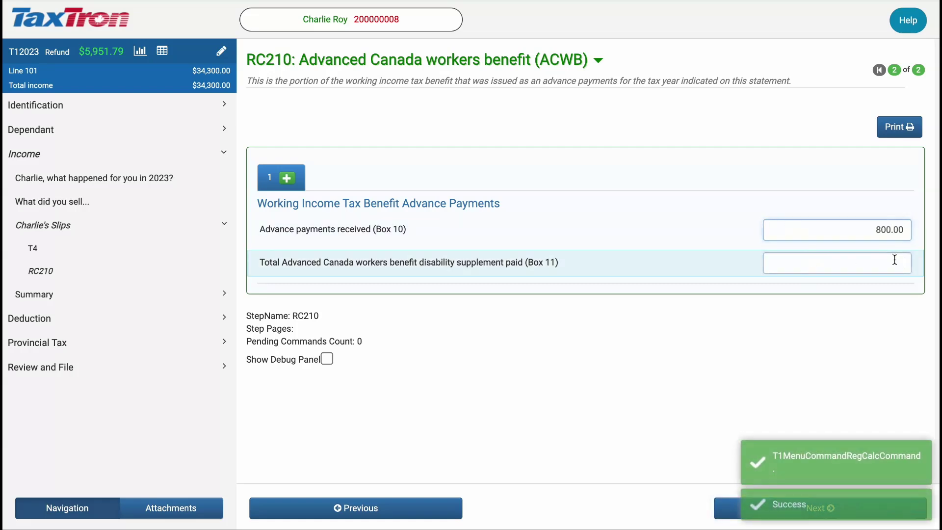
{"action": "type", "text": "400"}
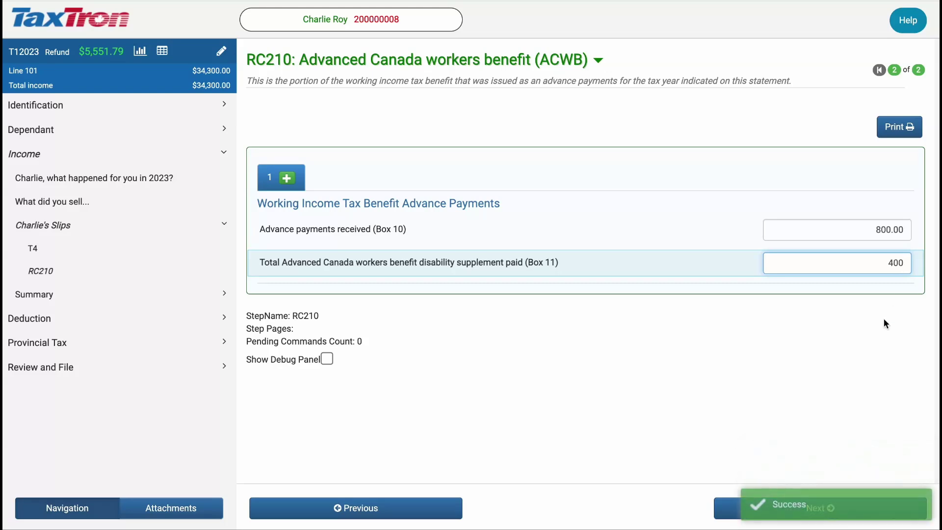
{"action": "left_click", "coordinate": [867, 498]}
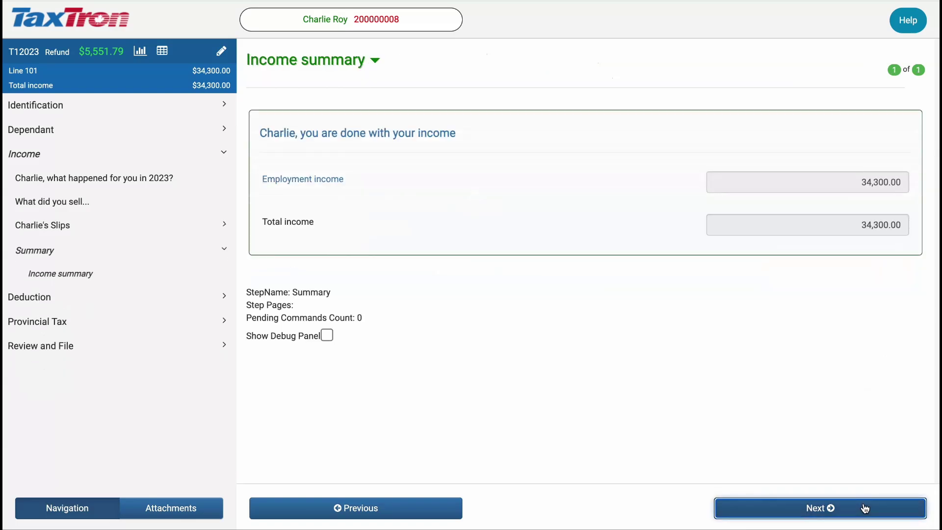
Step: Generate the Record Keeping copy of the return from Your Records
{"action": "left_click", "coordinate": [800, 512]}
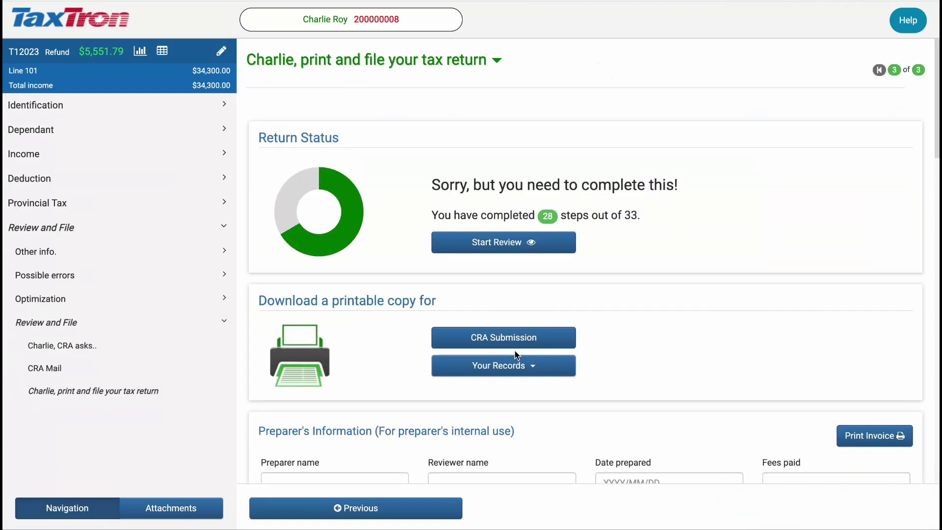
{"action": "left_click", "coordinate": [521, 375]}
{"action": "left_click", "coordinate": [474, 392]}
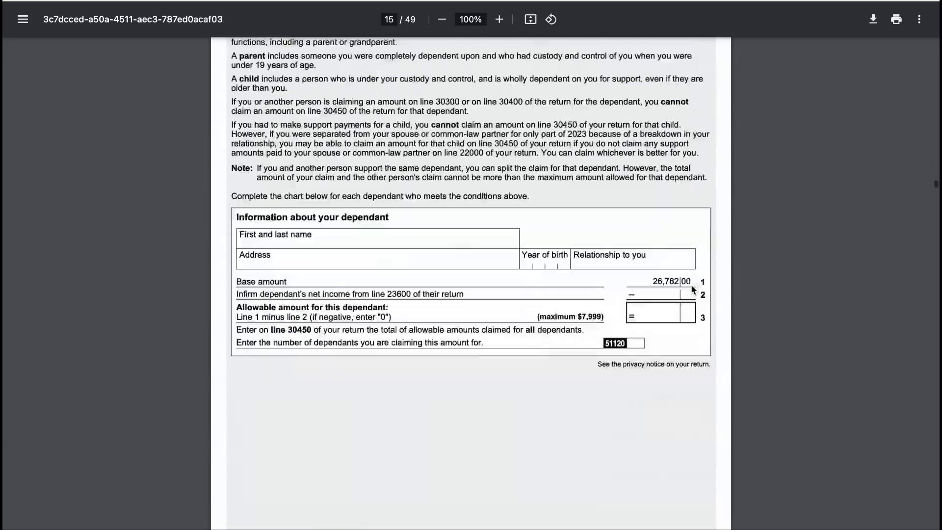
Step: Scroll to Schedule 6 Step 4, showing 800.00 and 400.00 totalling 1,200.00 on line 49
{"action": "scroll", "coordinate": [691, 285], "scroll_direction": "down", "scroll_amount": 5}
{"action": "scroll", "coordinate": [691, 284], "scroll_direction": "down", "scroll_amount": 10}
{"action": "scroll", "coordinate": [691, 284], "scroll_direction": "up", "scroll_amount": 4}
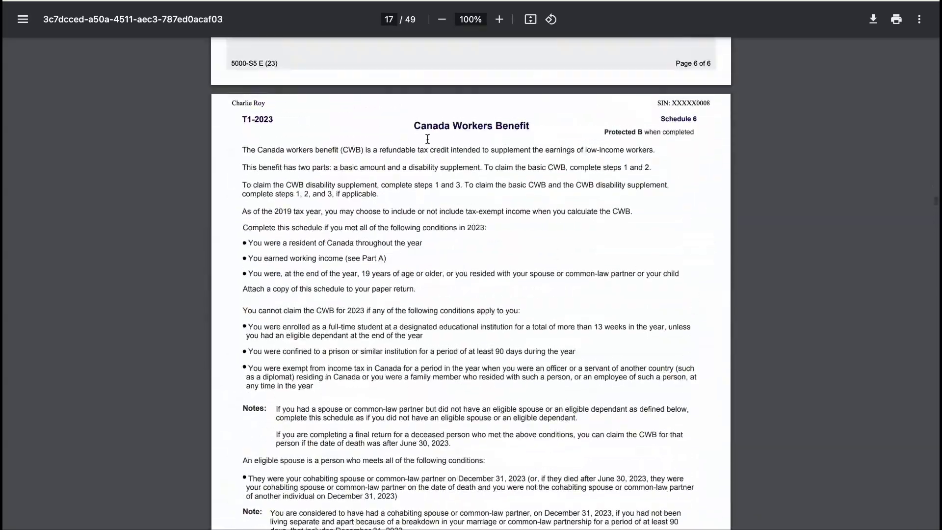
{"action": "scroll", "coordinate": [510, 291], "scroll_direction": "down", "scroll_amount": 20}
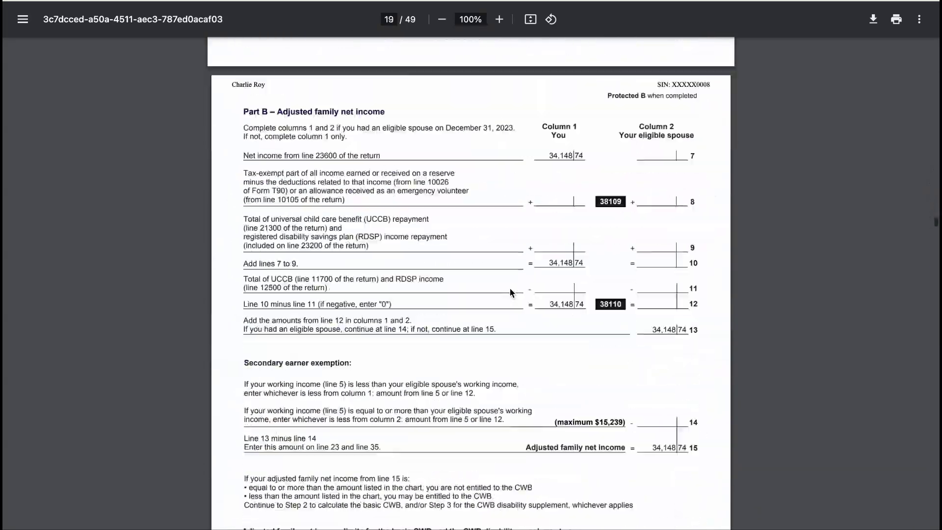
{"action": "scroll", "coordinate": [510, 290], "scroll_direction": "down", "scroll_amount": 2}
{"action": "scroll", "coordinate": [510, 291], "scroll_direction": "up", "scroll_amount": 1}
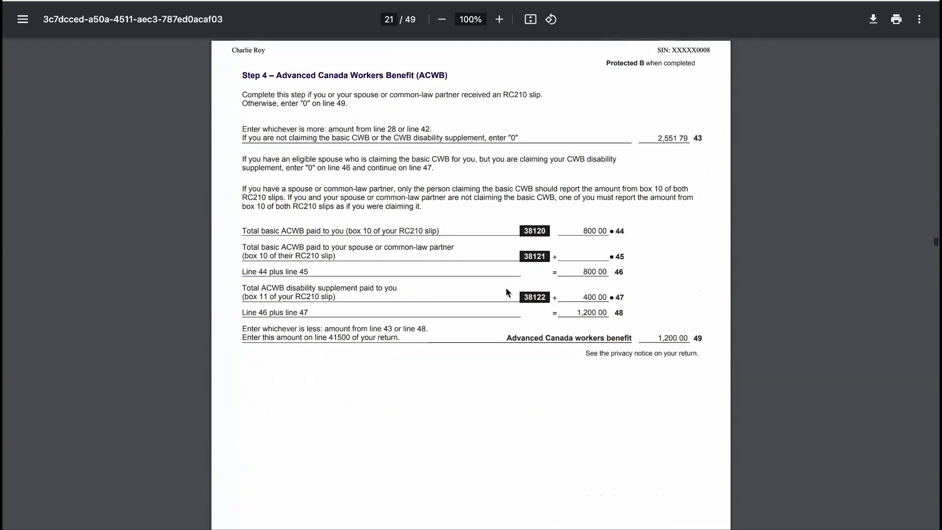